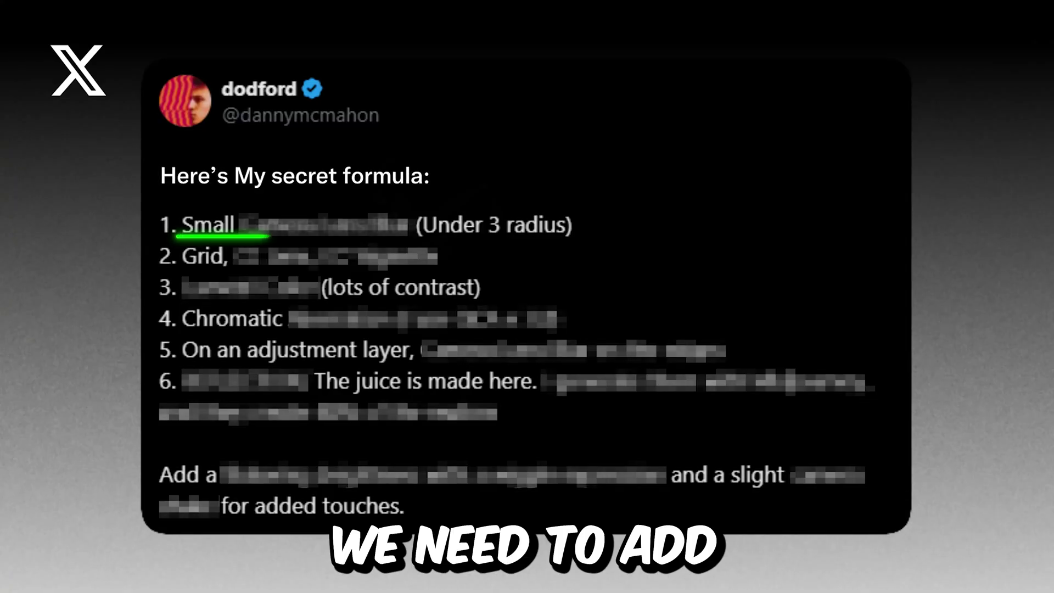
Apply Gaussian Blur to the video 1 clip and set Blurriness to 8.
{"action": "left_click", "coordinate": [951, 44]}
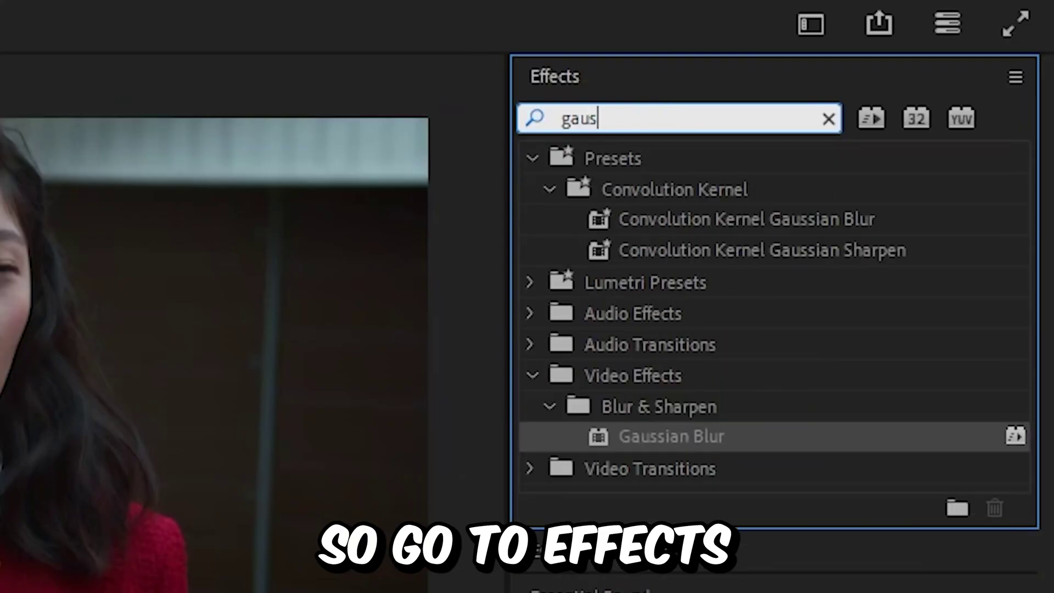
{"action": "left_click_drag", "start_coordinate": [671, 405], "coordinate": [774, 402]}
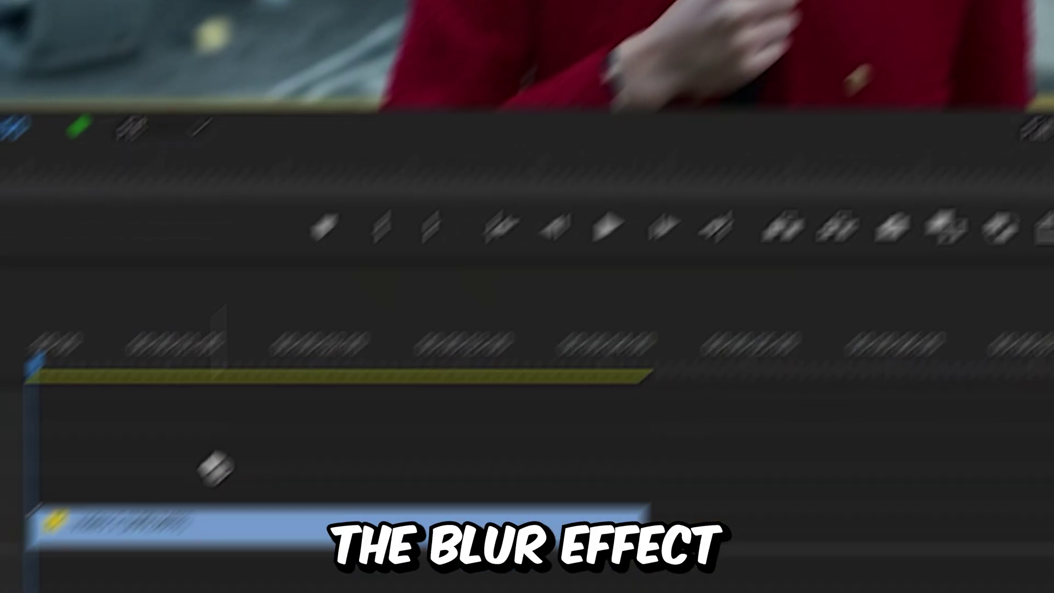
{"action": "left_click_drag", "start_coordinate": [214, 466], "coordinate": [430, 339]}
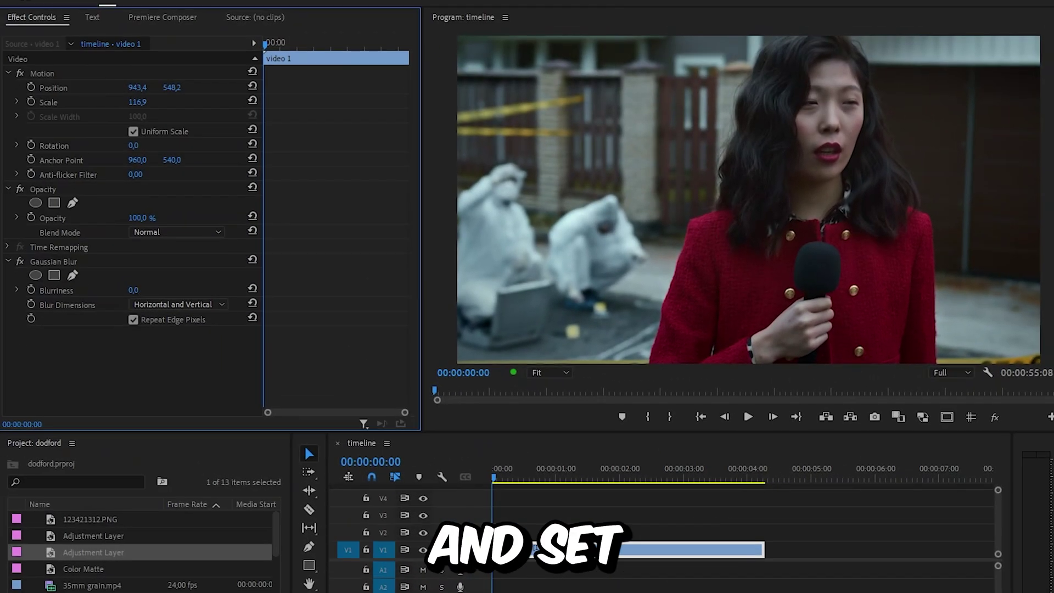
{"action": "left_click", "coordinate": [147, 289]}
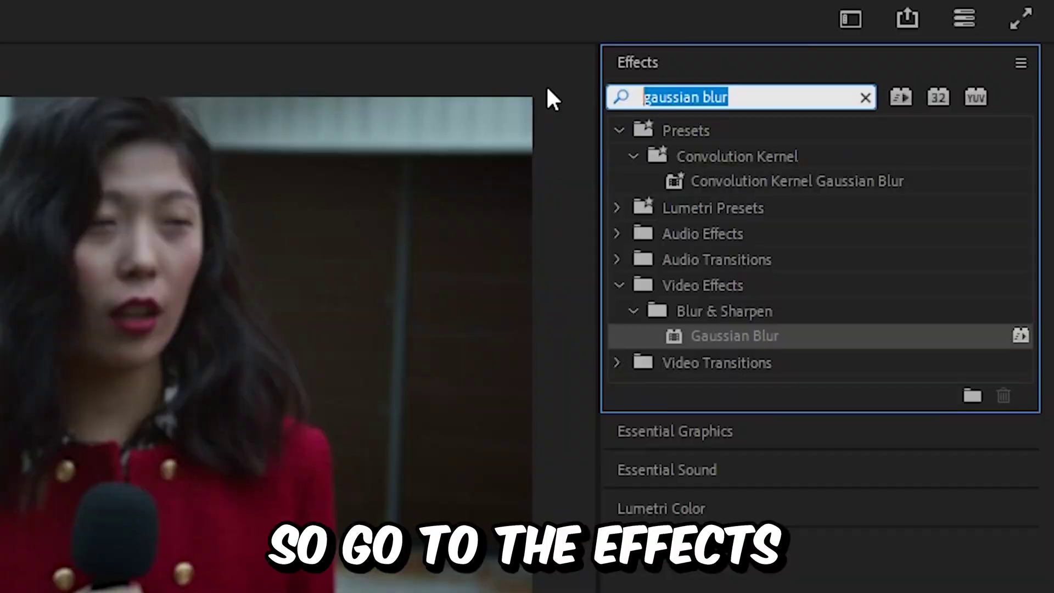
Apply Grid with Anchor 960, -242 and Corner 966, 1106 for dense vertical lines.
{"action": "type", "text": "g"}
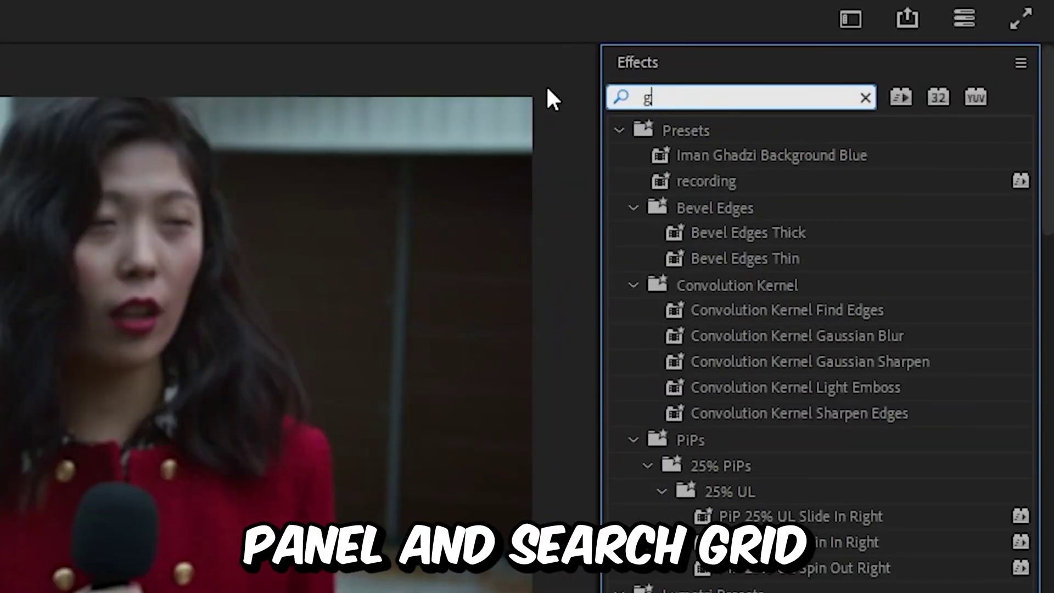
{"action": "type", "text": "rid"}
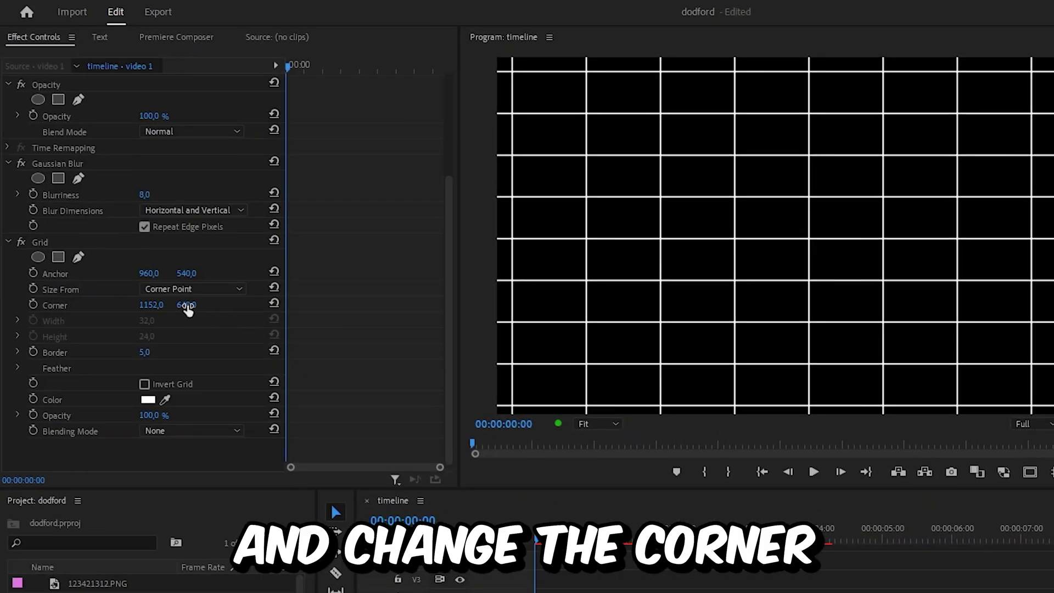
{"action": "left_click_drag", "start_coordinate": [189, 310], "coordinate": [242, 310]}
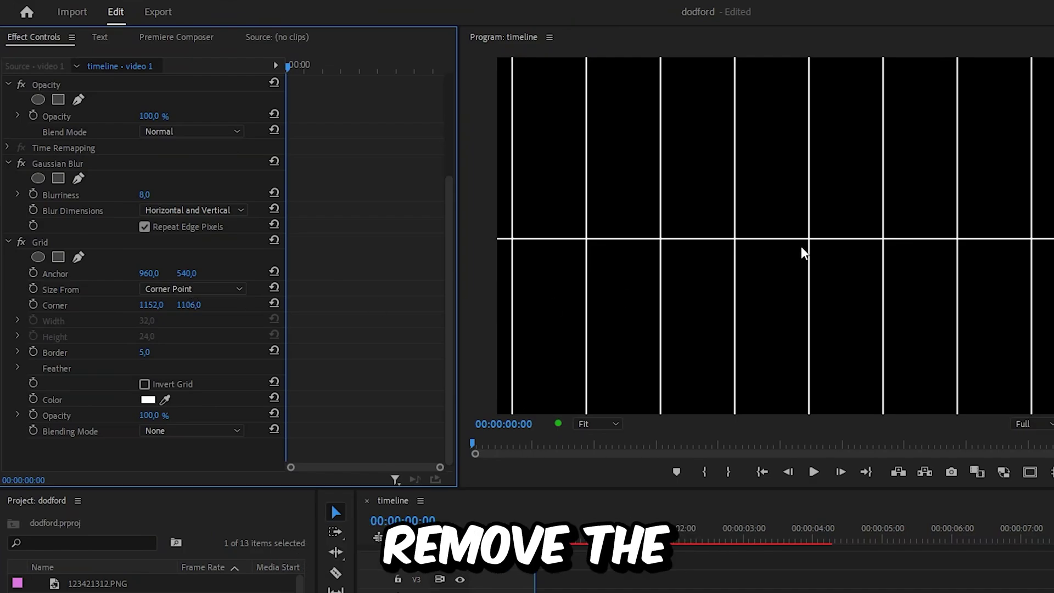
{"action": "left_click_drag", "start_coordinate": [185, 273], "coordinate": [99, 272]}
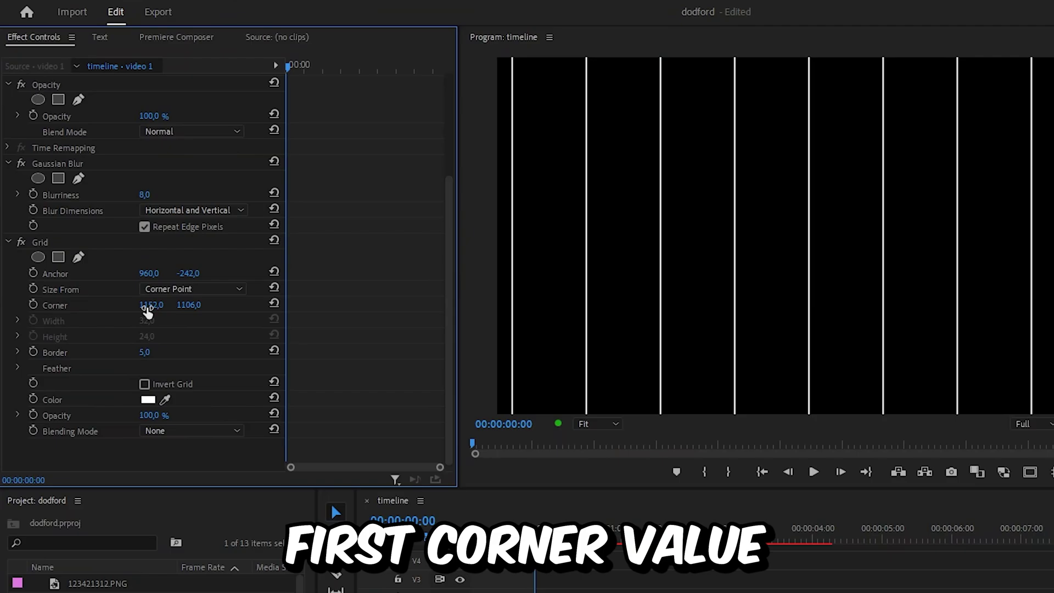
{"action": "mouse_move", "coordinate": [151, 305]}
{"action": "left_mouse_down"}
{"action": "mouse_move", "coordinate": [164, 304]}
{"action": "mouse_move", "coordinate": [132, 304]}
{"action": "left_mouse_up"}
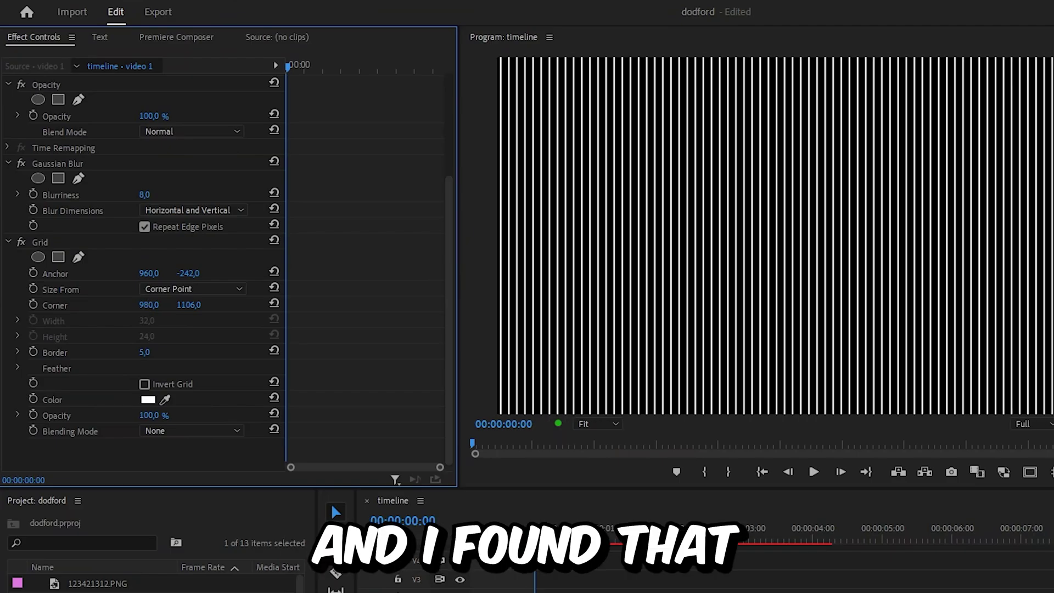
{"action": "type", "text": "66"}
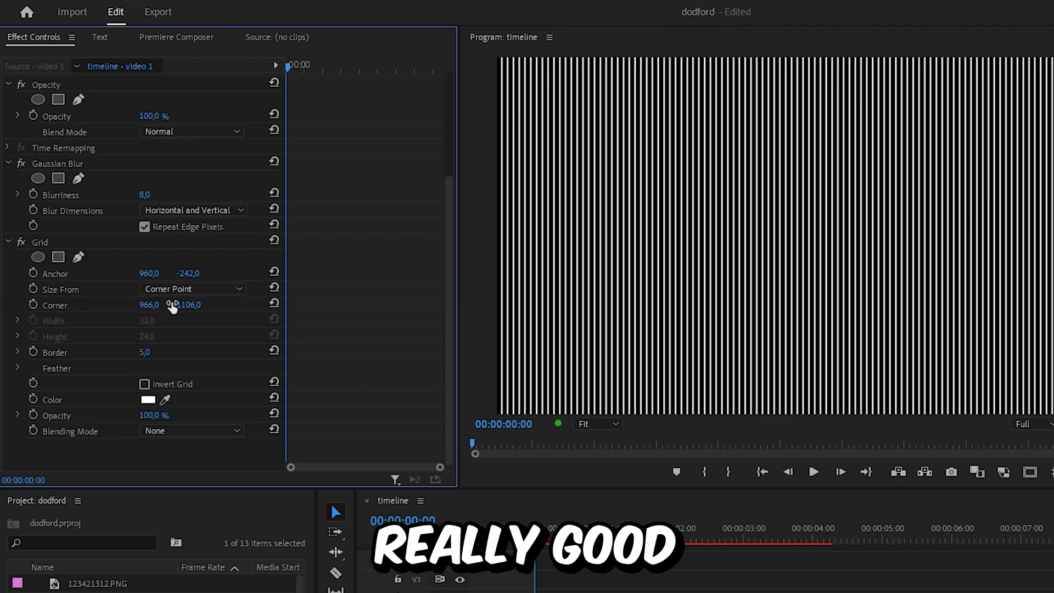
{"action": "key", "text": "Return"}
{"action": "left_click", "coordinate": [191, 431]}
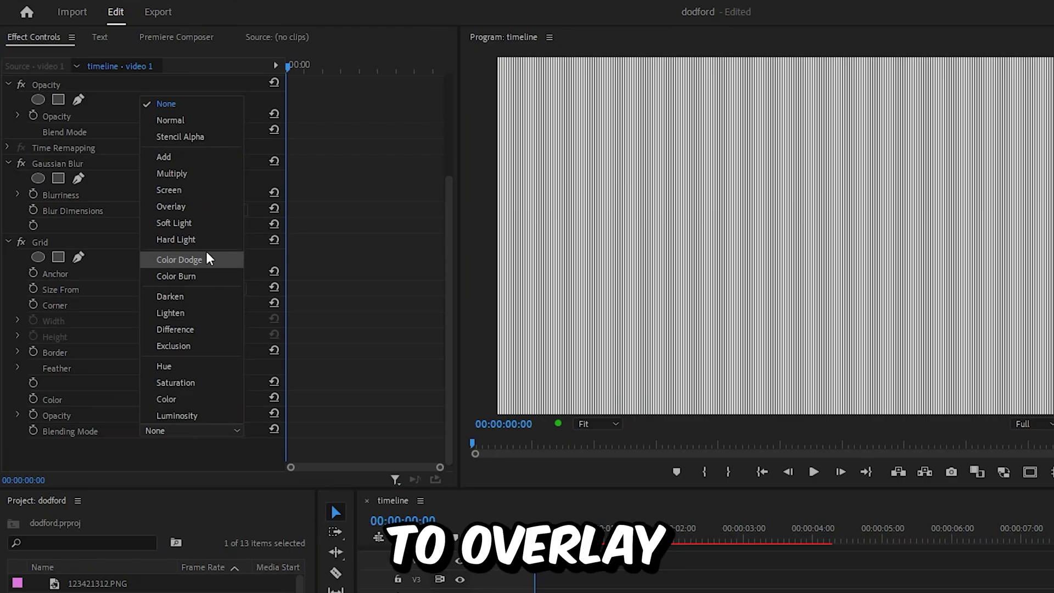
Set the Grid blending to Overlay, zoom the Program monitor to 75%, and set Border 5.1.
{"action": "left_click", "coordinate": [195, 206]}
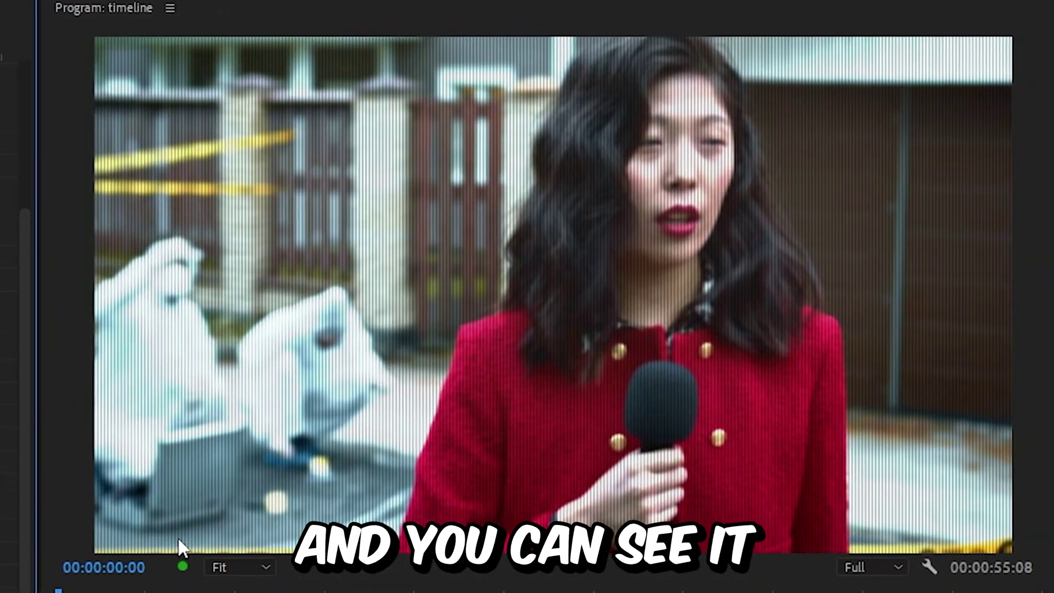
{"action": "left_click", "coordinate": [230, 591]}
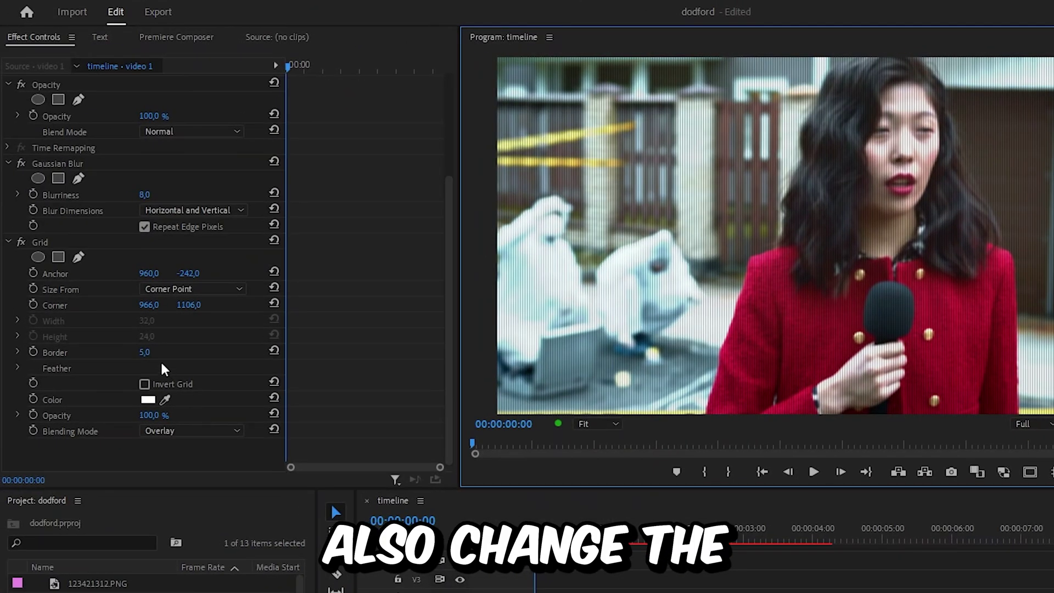
{"action": "left_click_drag", "start_coordinate": [145, 352], "coordinate": [158, 352]}
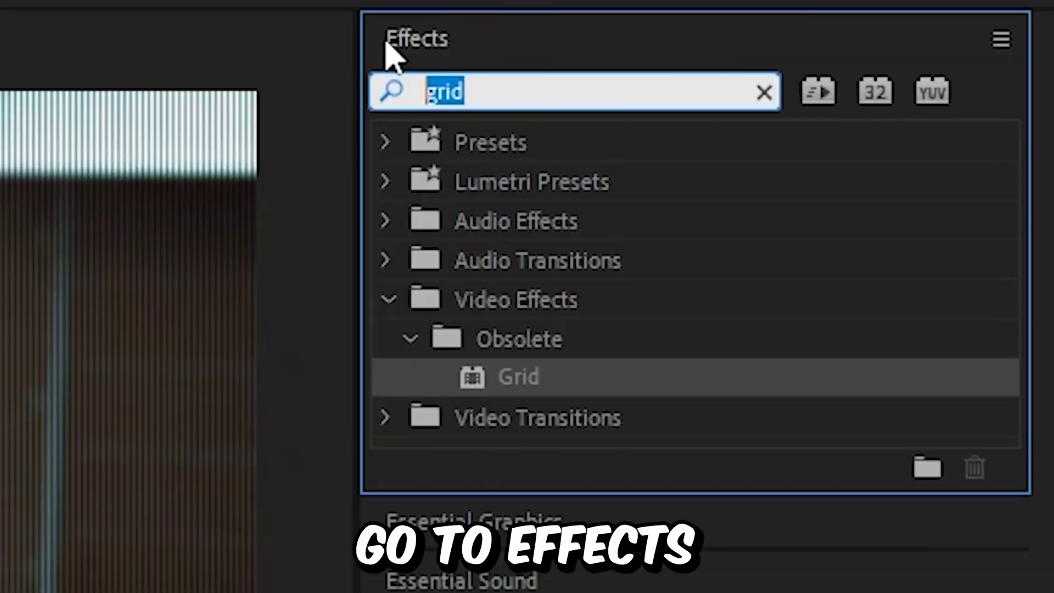
Apply Lens Distortion to the clip with Curvature 11.
{"action": "type", "text": "lens distortion"}
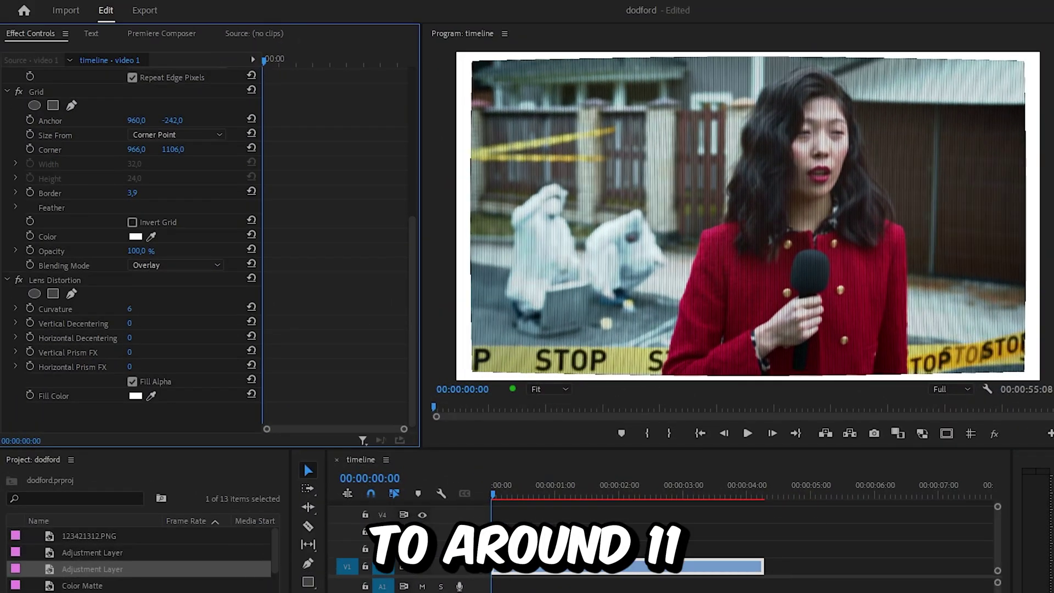
{"action": "left_click_drag", "start_coordinate": [132, 309], "coordinate": [146, 309]}
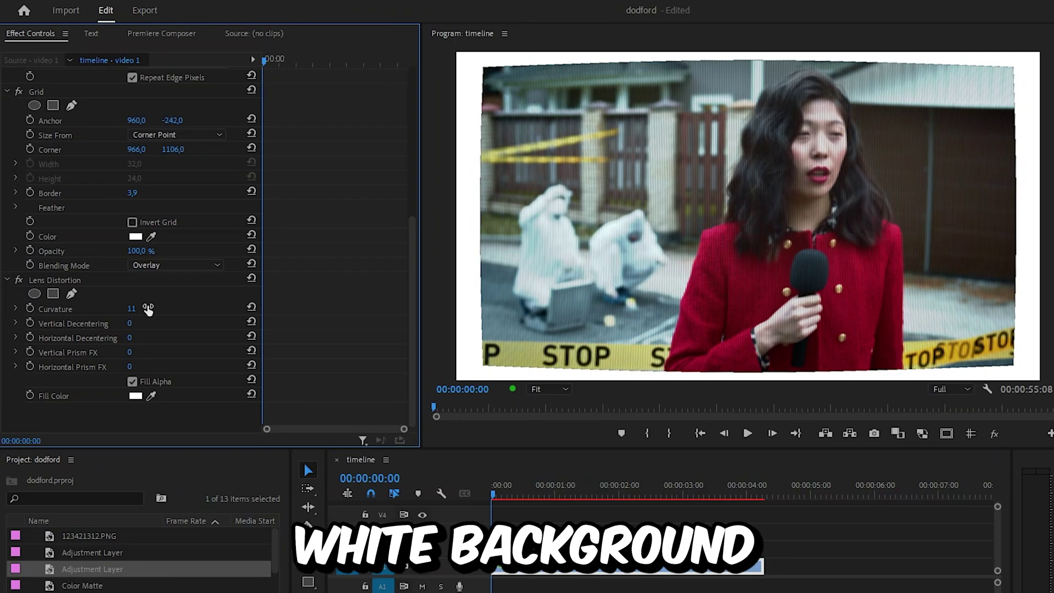
{"action": "scroll", "coordinate": [245, 339], "scroll_direction": "up", "scroll_amount": 1}
{"action": "scroll", "coordinate": [291, 381], "scroll_direction": "up", "scroll_amount": 10}
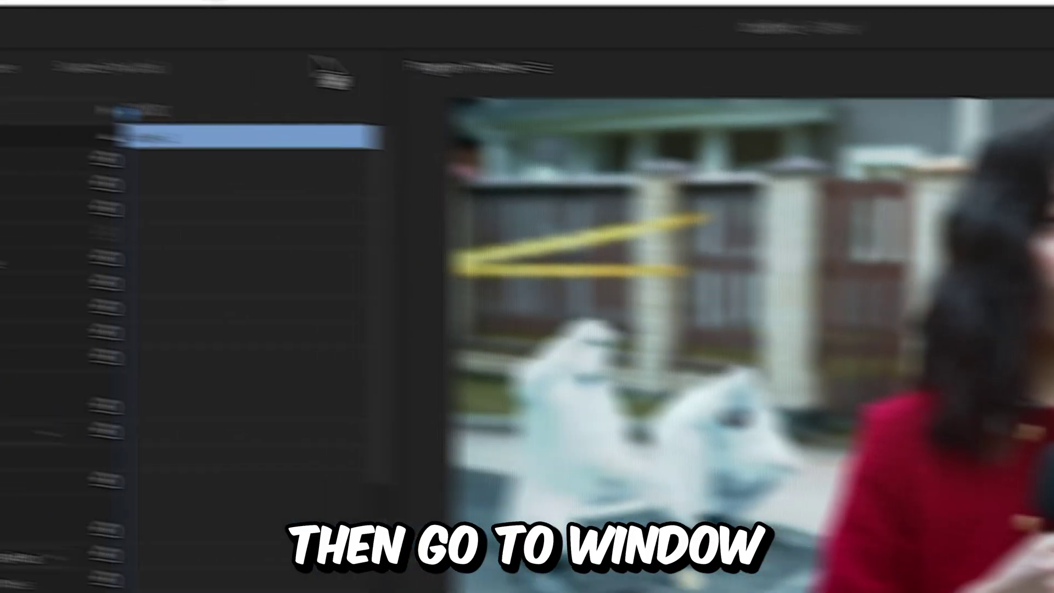
In Lumetri Color Basic Correction, set Exposure 0.8 and Contrast 75.8, comparing before and after.
{"action": "left_click", "coordinate": [424, 34]}
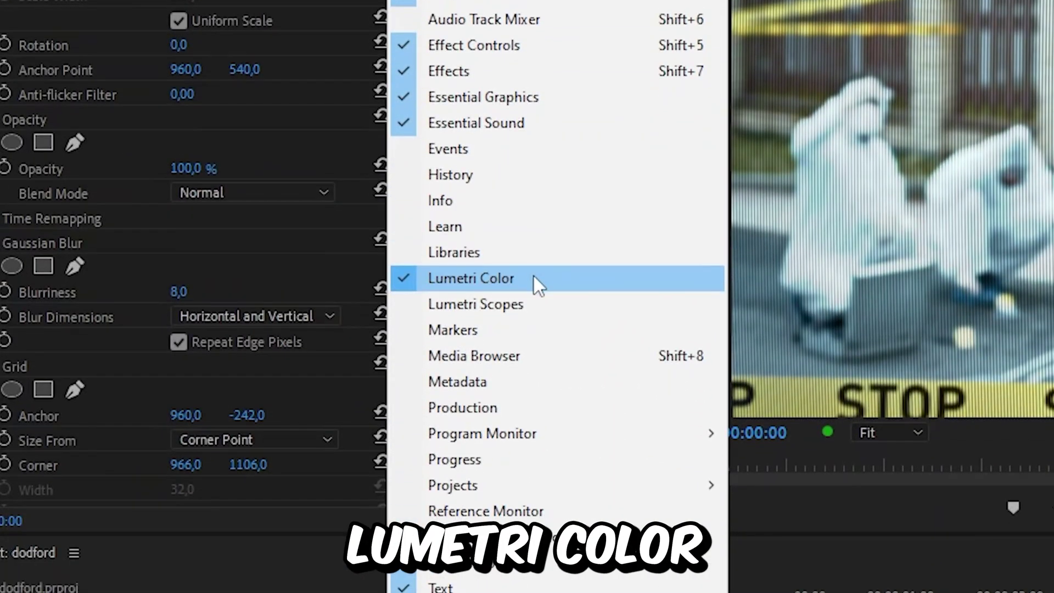
{"action": "left_click", "coordinate": [527, 559]}
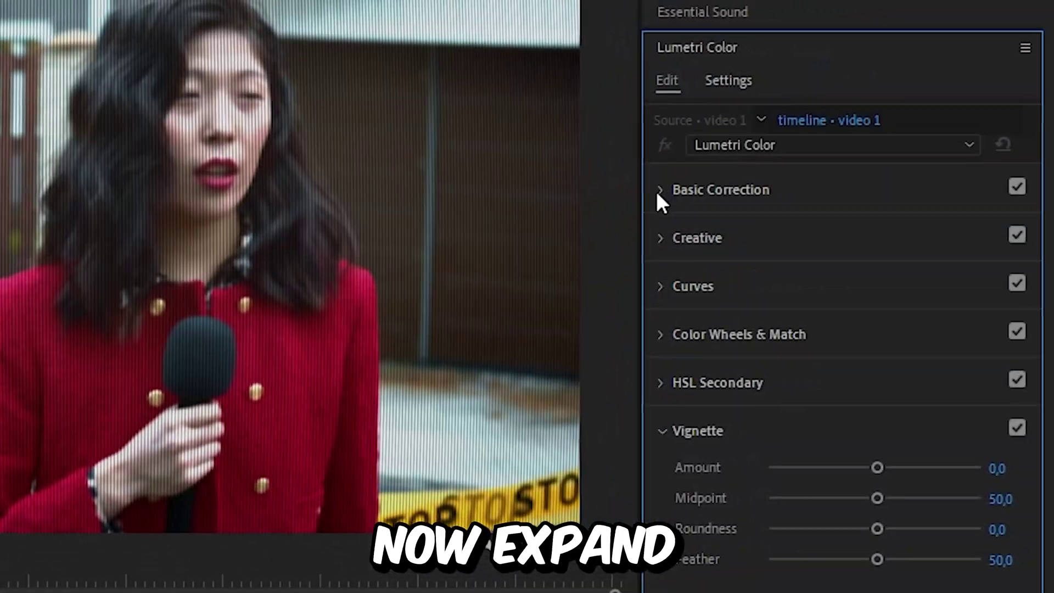
{"action": "left_click", "coordinate": [656, 192]}
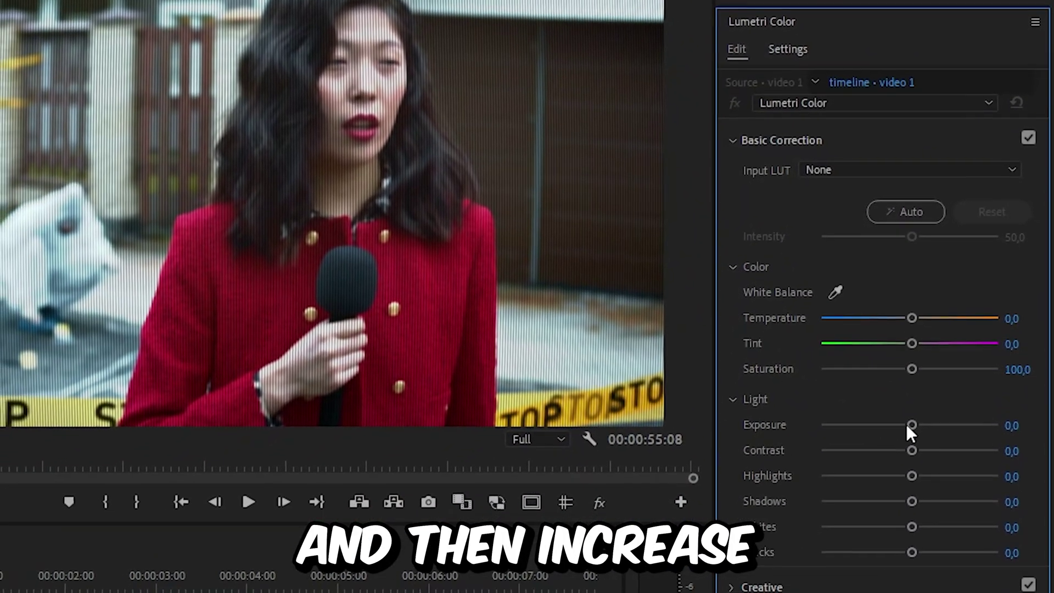
{"action": "left_click_drag", "start_coordinate": [906, 440], "coordinate": [977, 450]}
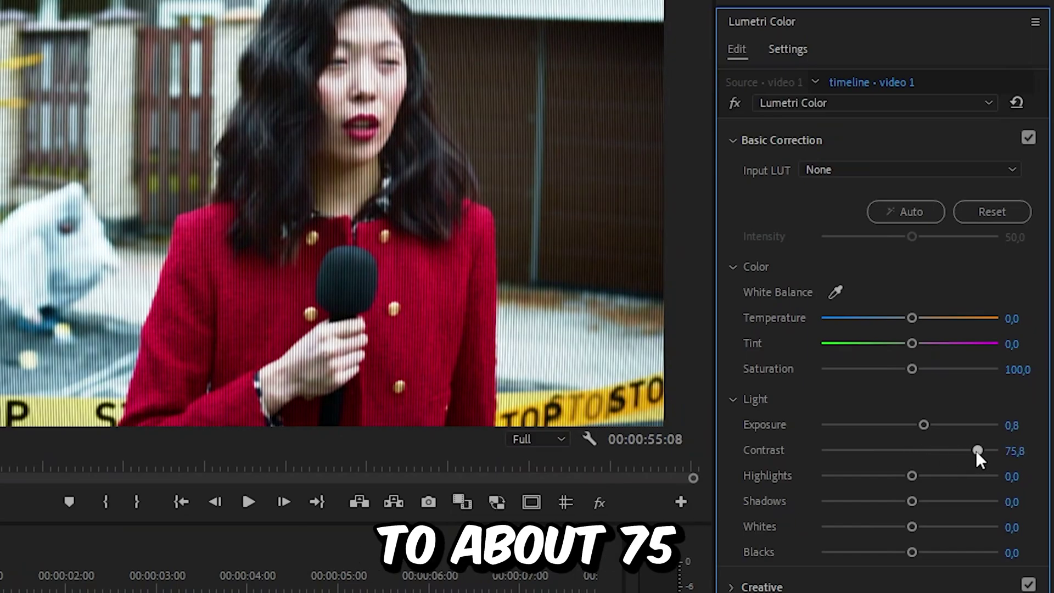
{"action": "left_click", "coordinate": [1028, 137]}
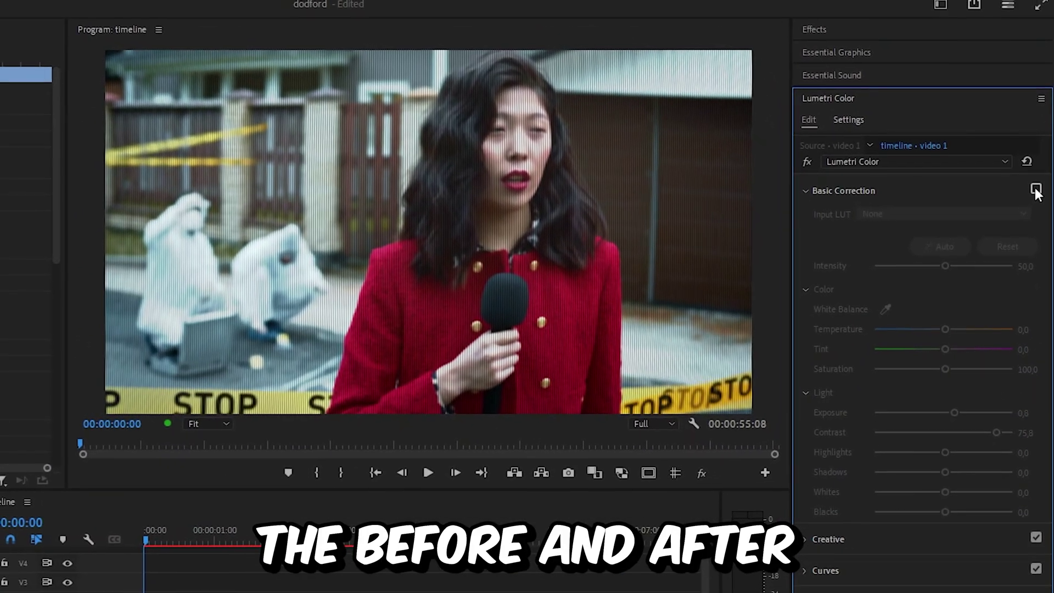
{"action": "left_click", "coordinate": [1028, 138]}
{"action": "left_click", "coordinate": [1035, 190]}
{"action": "left_click", "coordinate": [1035, 190]}
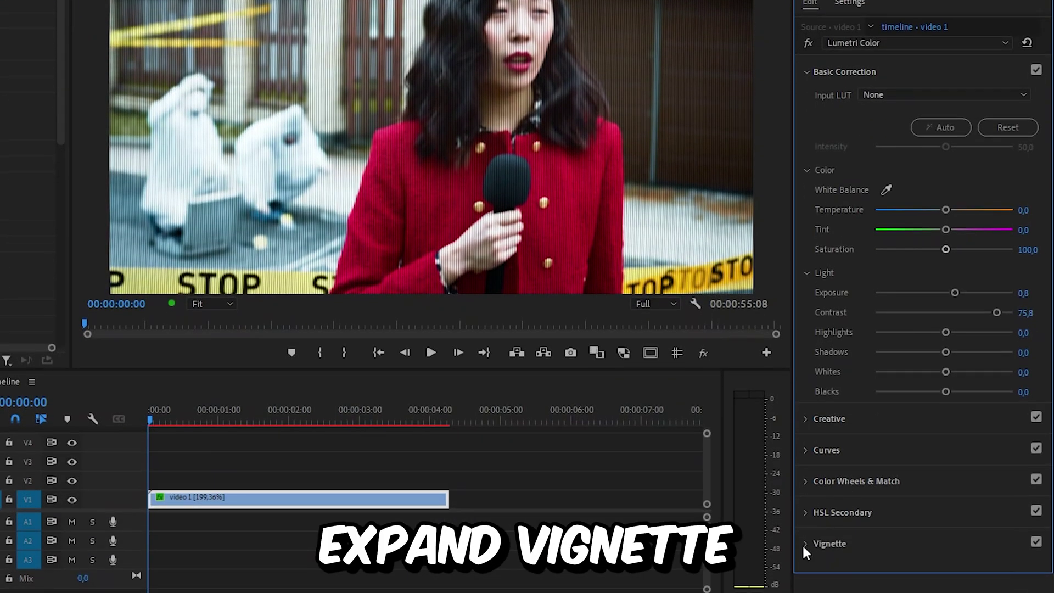
Set the Vignette Amount to -0.7 and compare it on and off.
{"action": "left_click", "coordinate": [802, 563]}
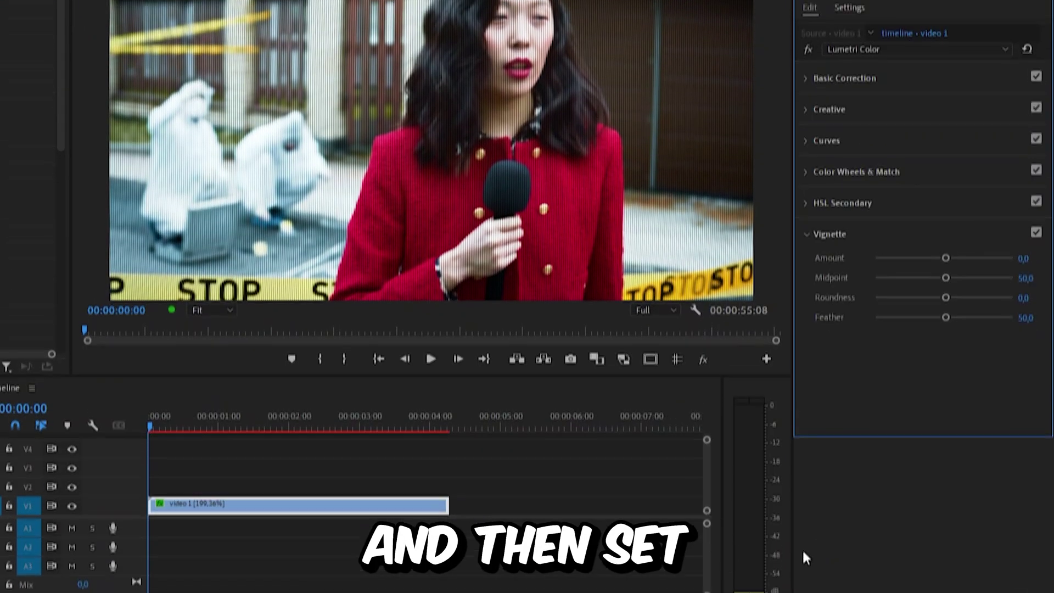
{"action": "left_click_drag", "start_coordinate": [946, 354], "coordinate": [927, 360]}
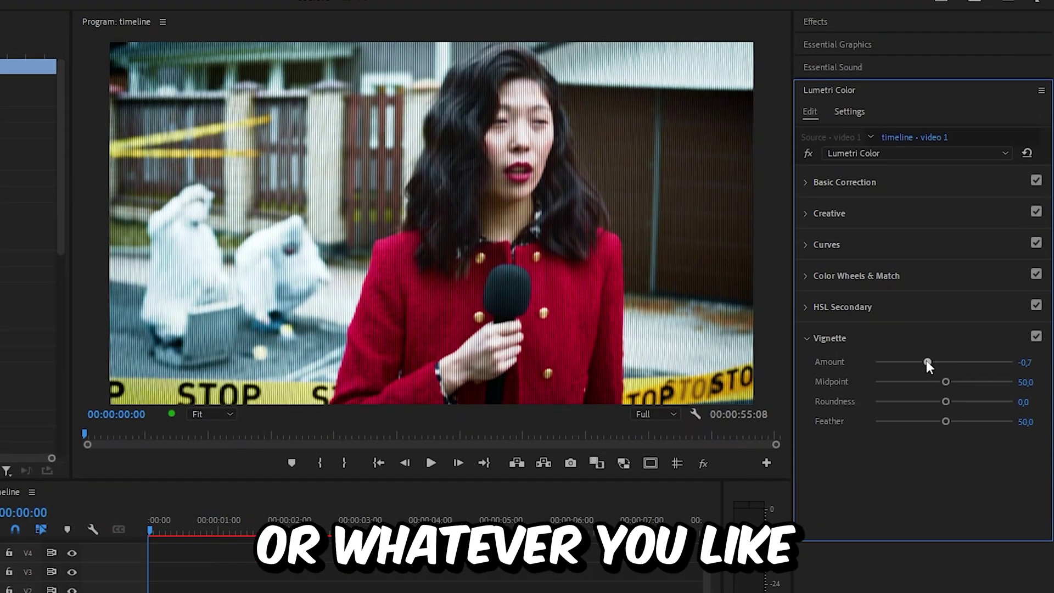
{"action": "left_click", "coordinate": [1036, 336]}
{"action": "left_click", "coordinate": [1035, 336]}
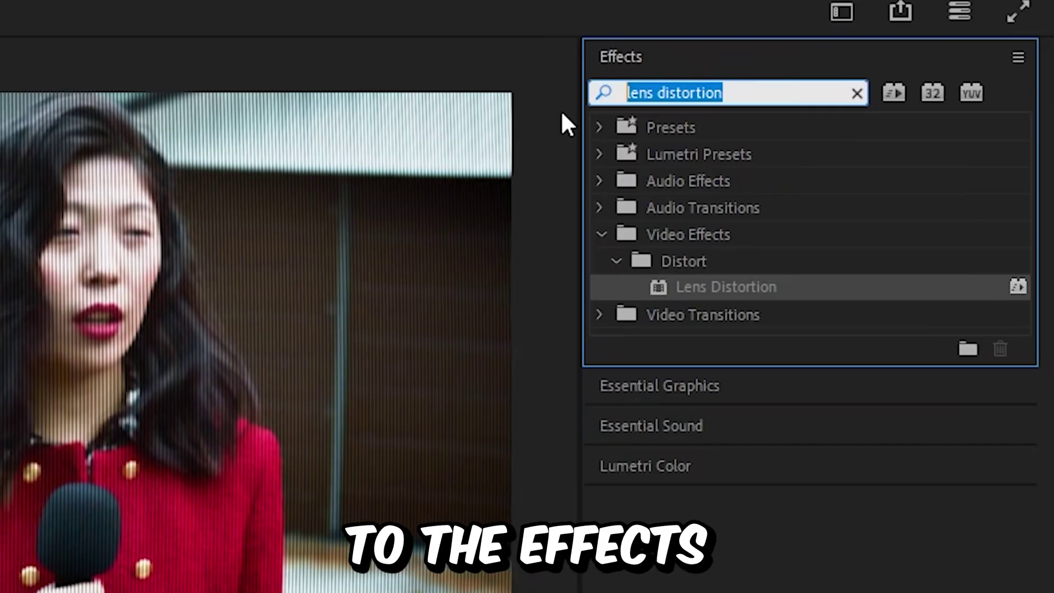
Apply VR Chromatic Aberrations with Falloff Invert on and Falloff Distance 0, then preview it off.
{"action": "type", "text": "chromatic aberration"}
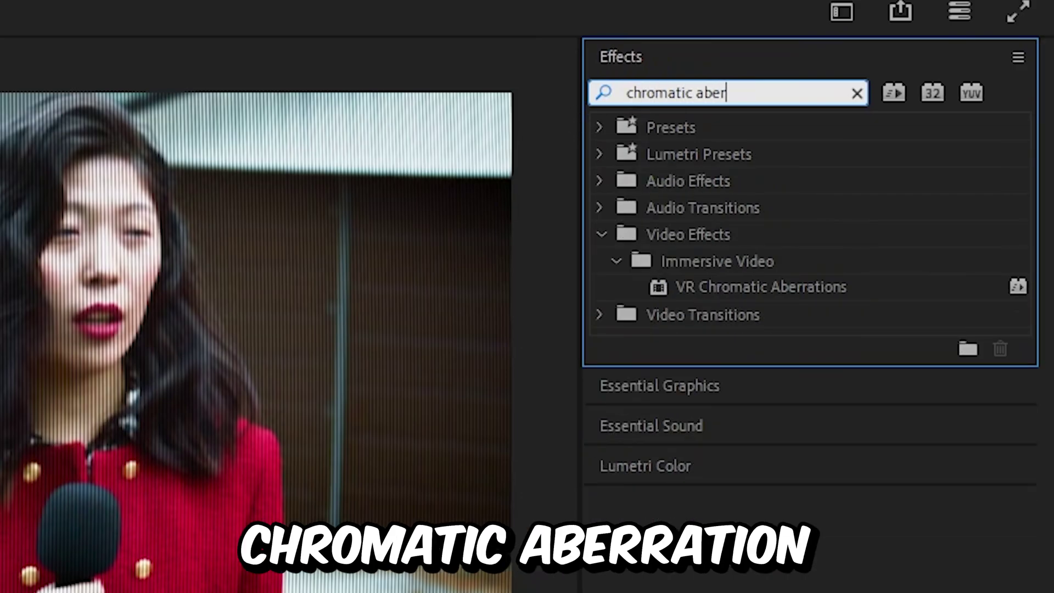
{"action": "left_click", "coordinate": [834, 284]}
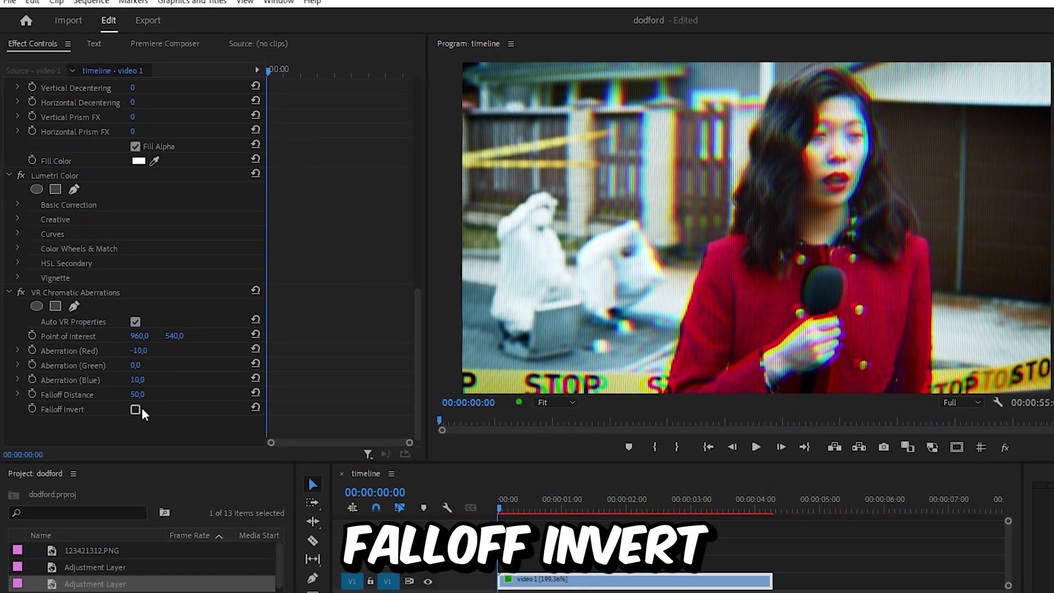
{"action": "left_click", "coordinate": [135, 410]}
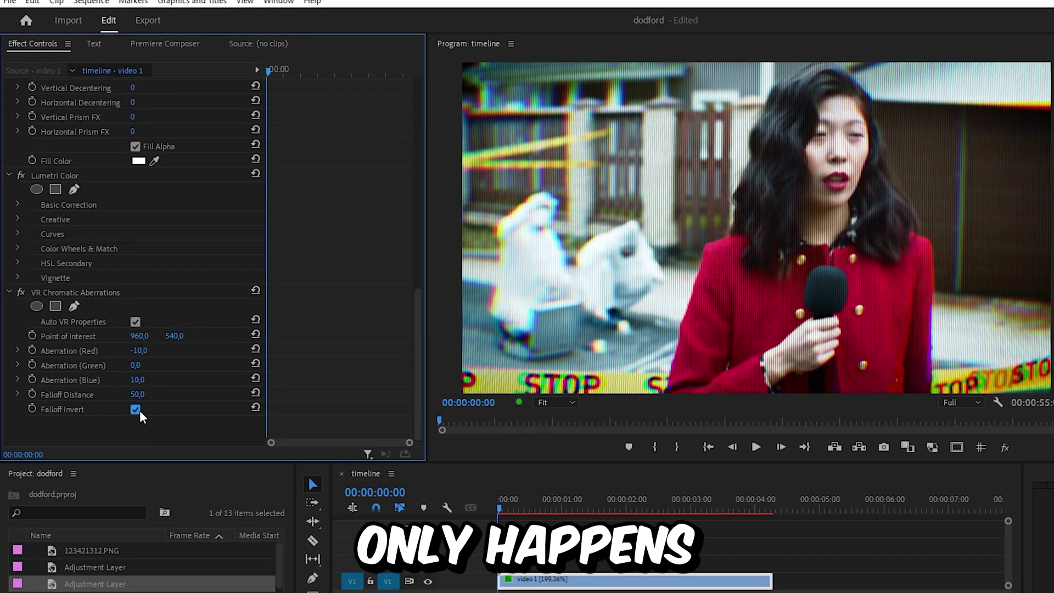
{"action": "left_click", "coordinate": [137, 394]}
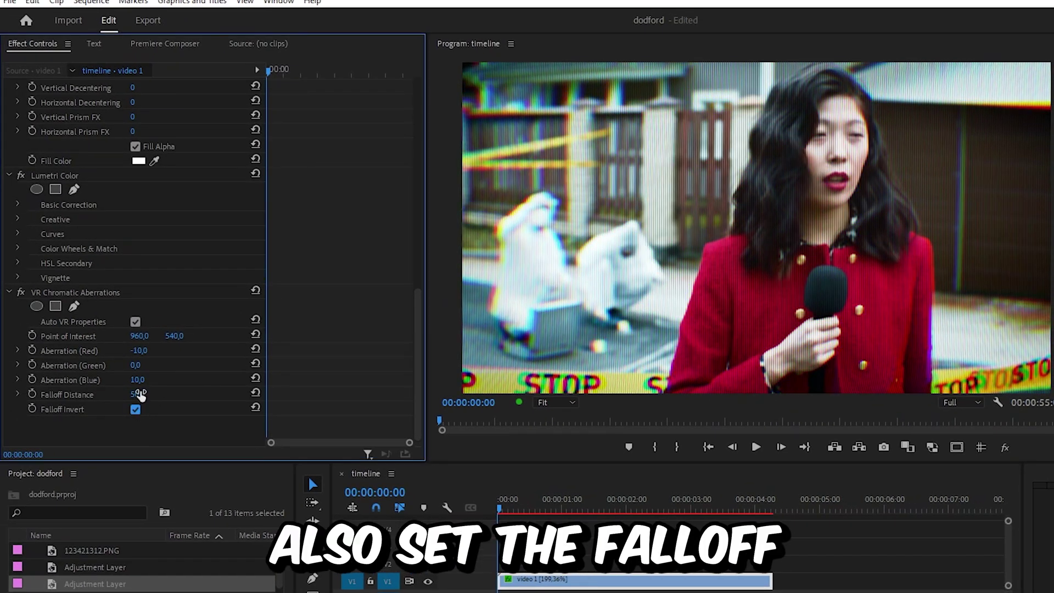
{"action": "type", "text": "0"}
{"action": "key", "text": "Return"}
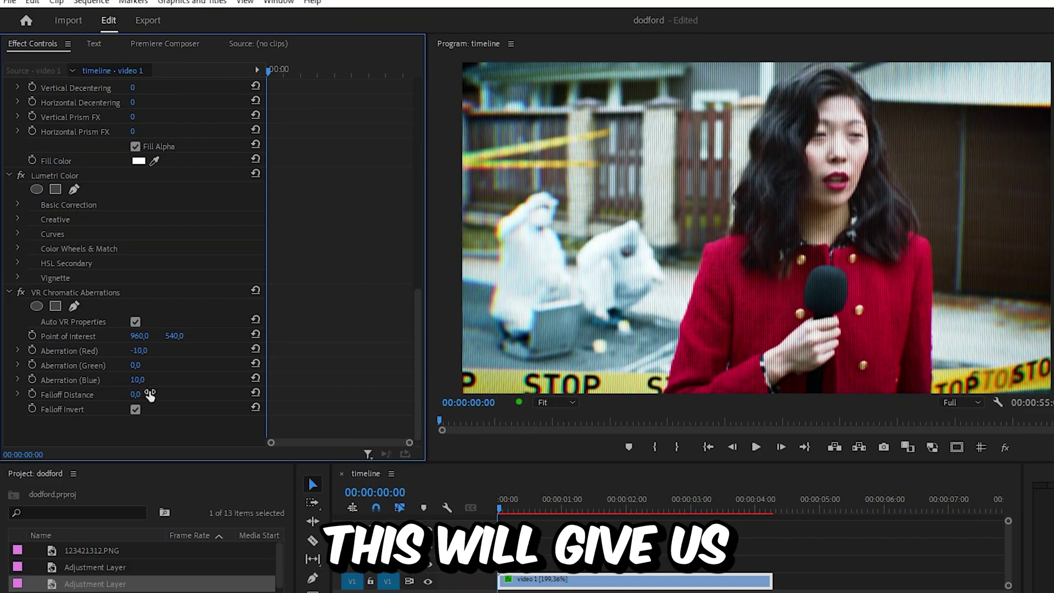
{"action": "left_click", "coordinate": [23, 294]}
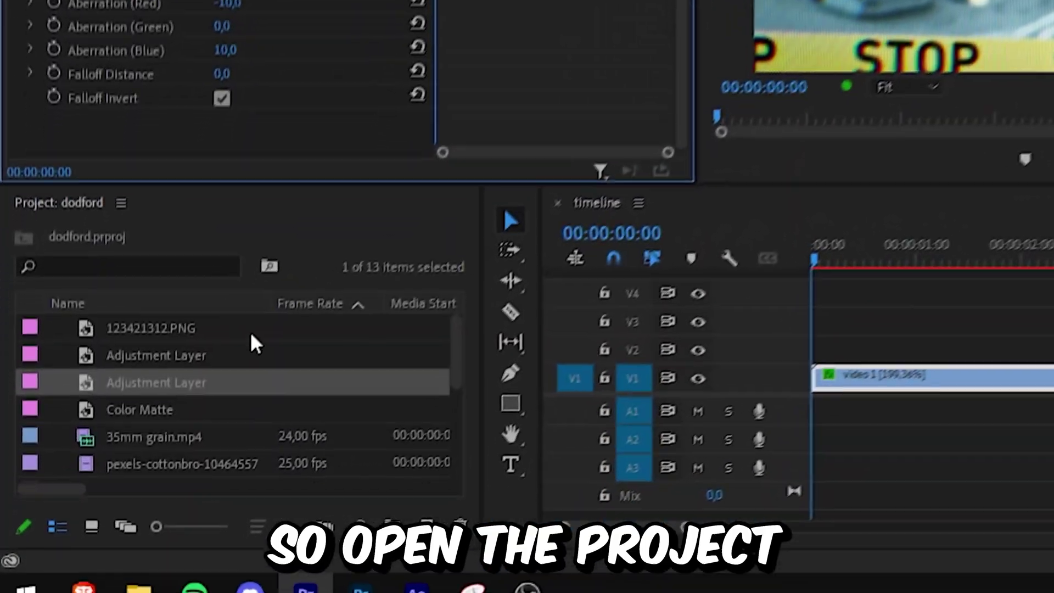
Create an adjustment layer and place it on V2 above the reporter clip.
{"action": "left_click", "coordinate": [427, 525]}
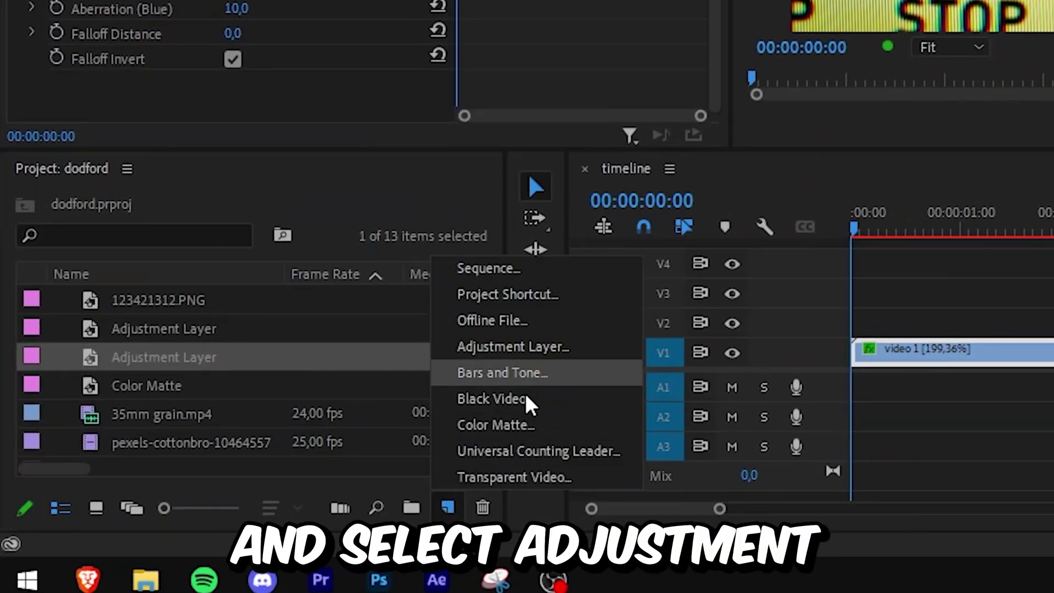
{"action": "left_click", "coordinate": [526, 346]}
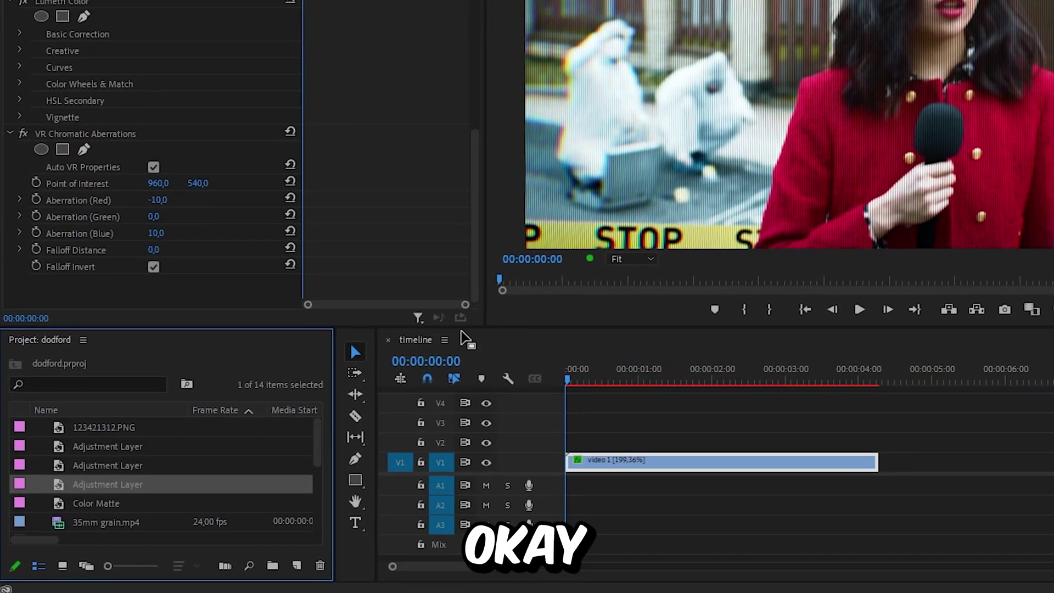
{"action": "left_click_drag", "start_coordinate": [170, 481], "coordinate": [574, 446]}
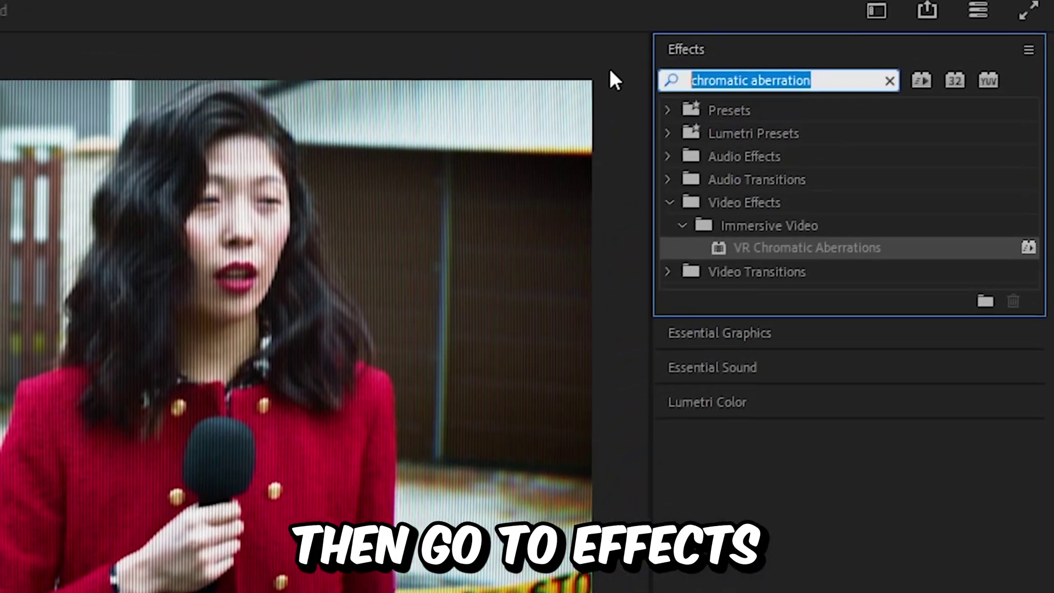
Apply Gaussian Blur to the adjustment layer with Blurriness 6.9.
{"action": "type", "text": "ga"}
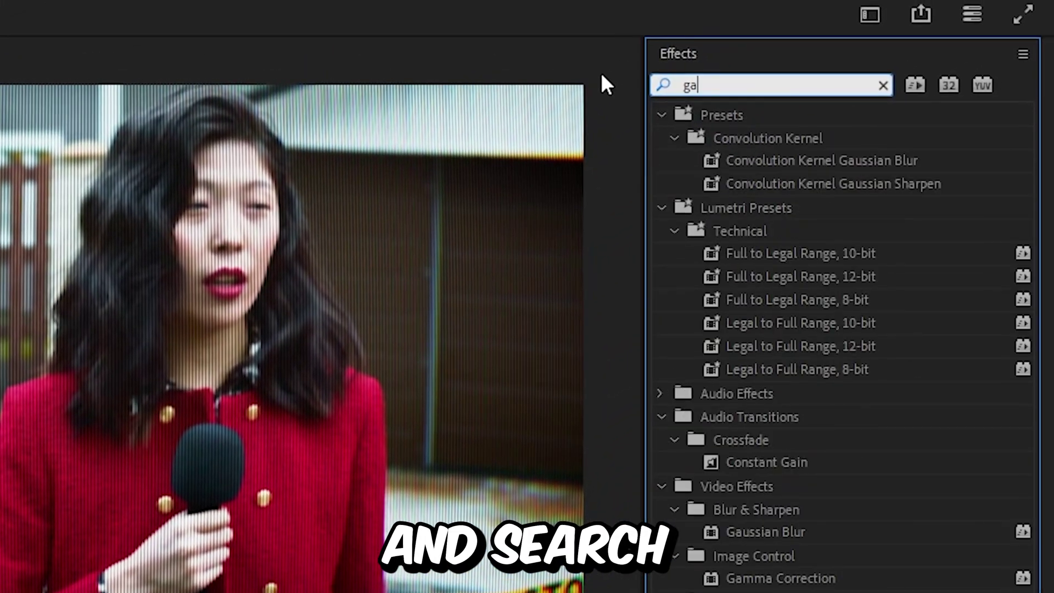
{"action": "type", "text": "ussian blur"}
{"action": "left_click_drag", "start_coordinate": [765, 299], "coordinate": [591, 409]}
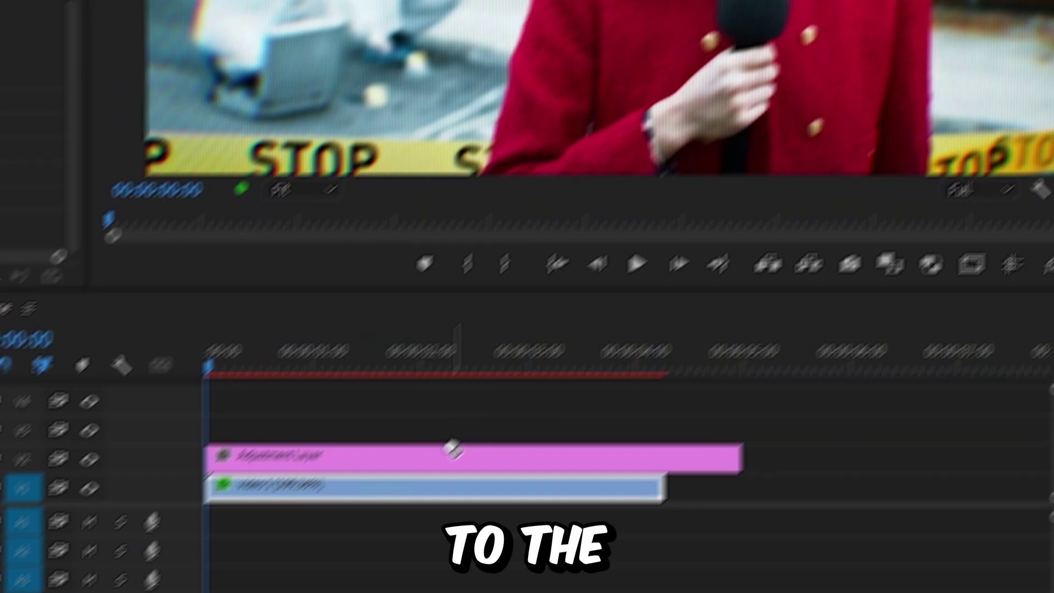
{"action": "left_click_drag", "start_coordinate": [453, 449], "coordinate": [439, 458]}
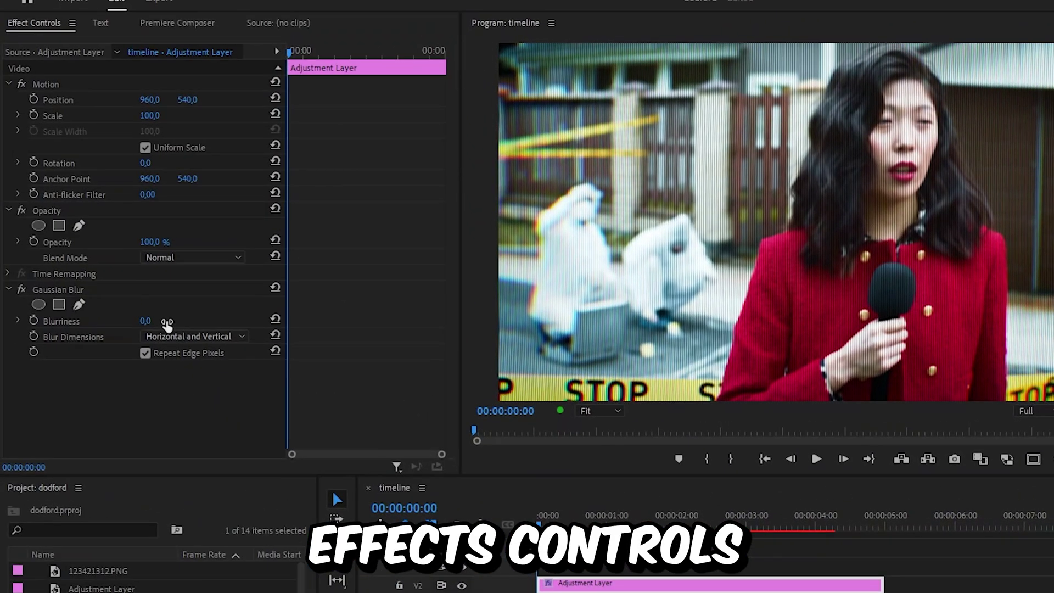
{"action": "left_click_drag", "start_coordinate": [167, 324], "coordinate": [161, 321]}
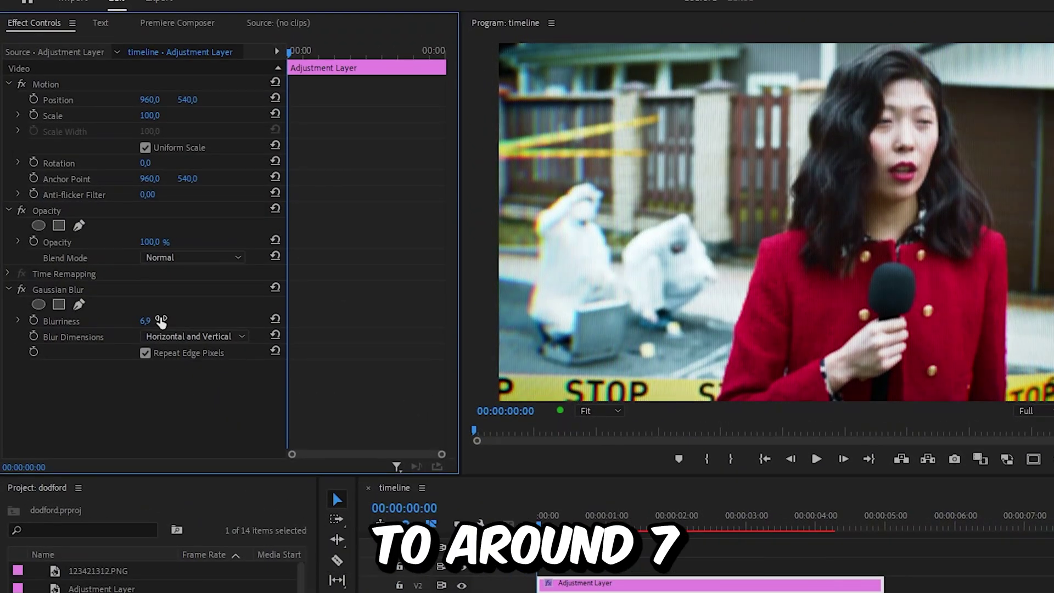
Add an elliptical mask to the blur and stretch it to fill the frame.
{"action": "left_click", "coordinate": [39, 304]}
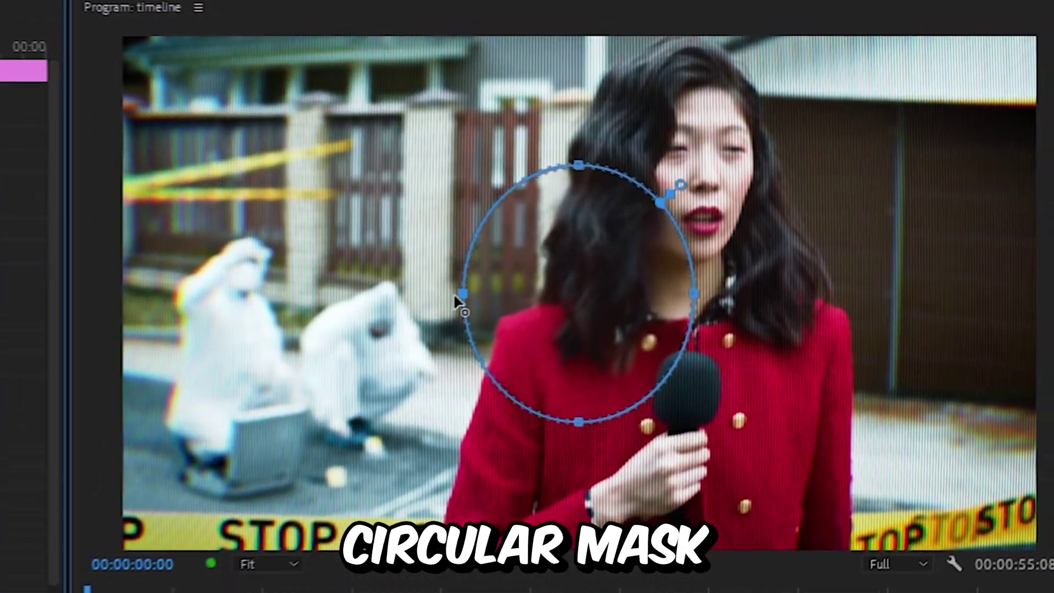
{"action": "left_click_drag", "start_coordinate": [737, 223], "coordinate": [514, 230]}
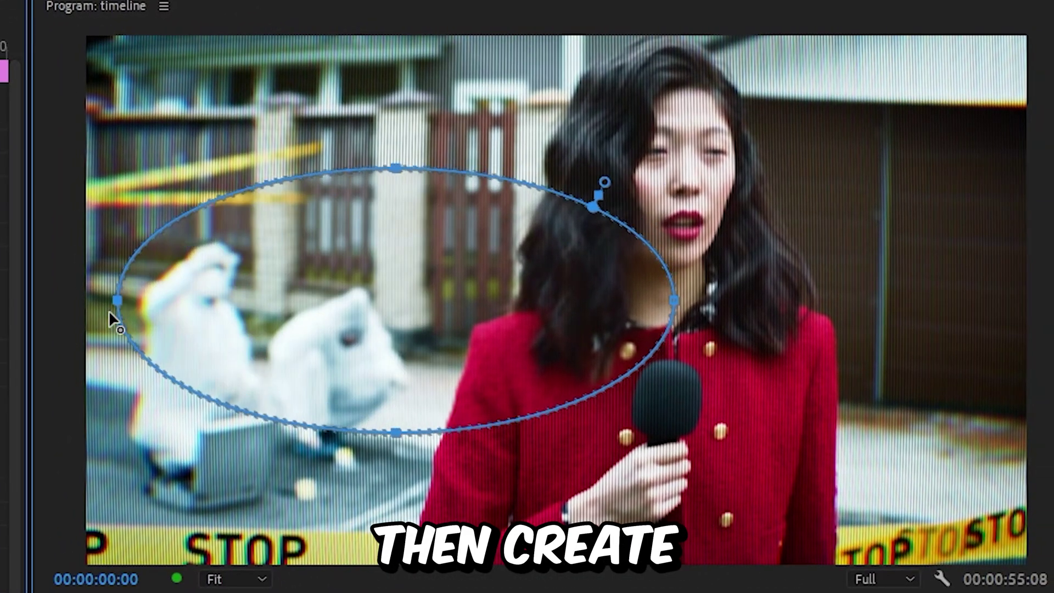
{"action": "left_click_drag", "start_coordinate": [108, 311], "coordinate": [99, 308]}
{"action": "left_click_drag", "start_coordinate": [683, 311], "coordinate": [1019, 301]}
{"action": "left_click_drag", "start_coordinate": [552, 83], "coordinate": [558, 55]}
{"action": "left_click_drag", "start_coordinate": [559, 430], "coordinate": [565, 571]}
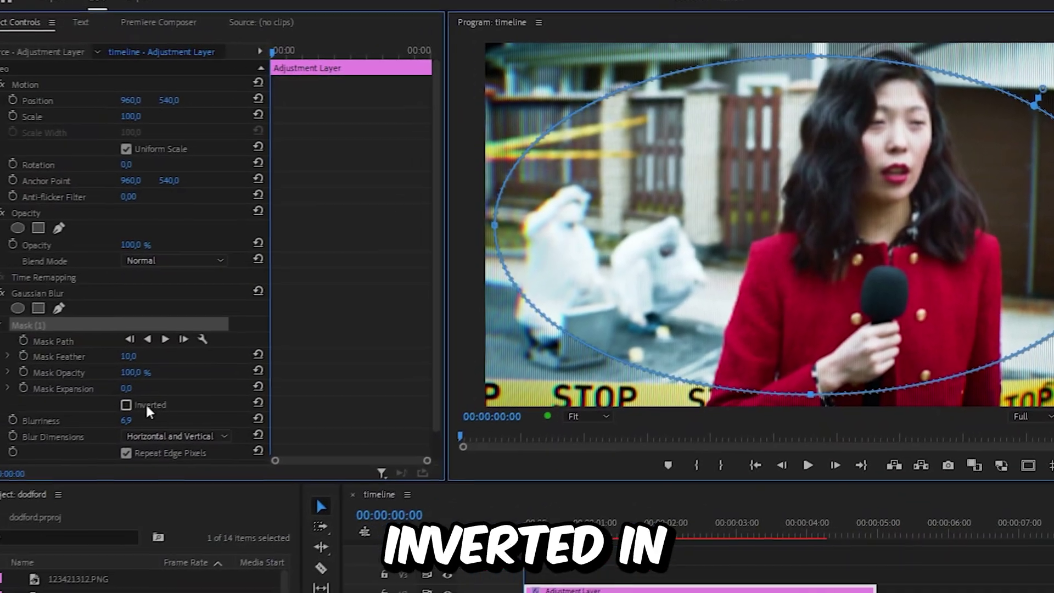
Invert the mask, set Mask Feather to 81.4, and compare the edge blur on and off.
{"action": "left_click", "coordinate": [146, 400]}
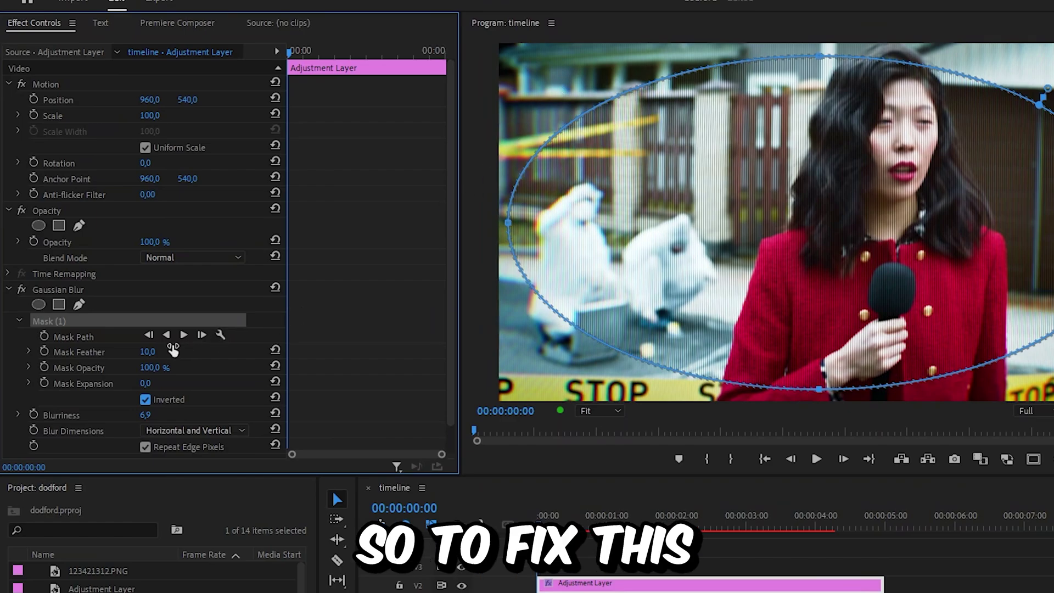
{"action": "left_click_drag", "start_coordinate": [148, 352], "coordinate": [188, 351]}
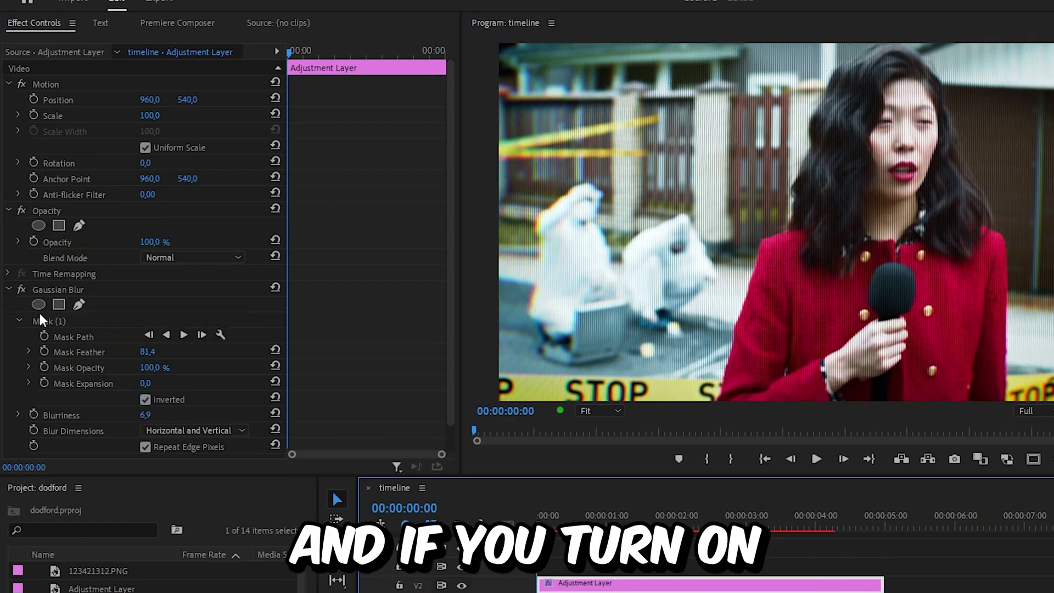
{"action": "left_click", "coordinate": [21, 290]}
{"action": "left_click", "coordinate": [21, 292]}
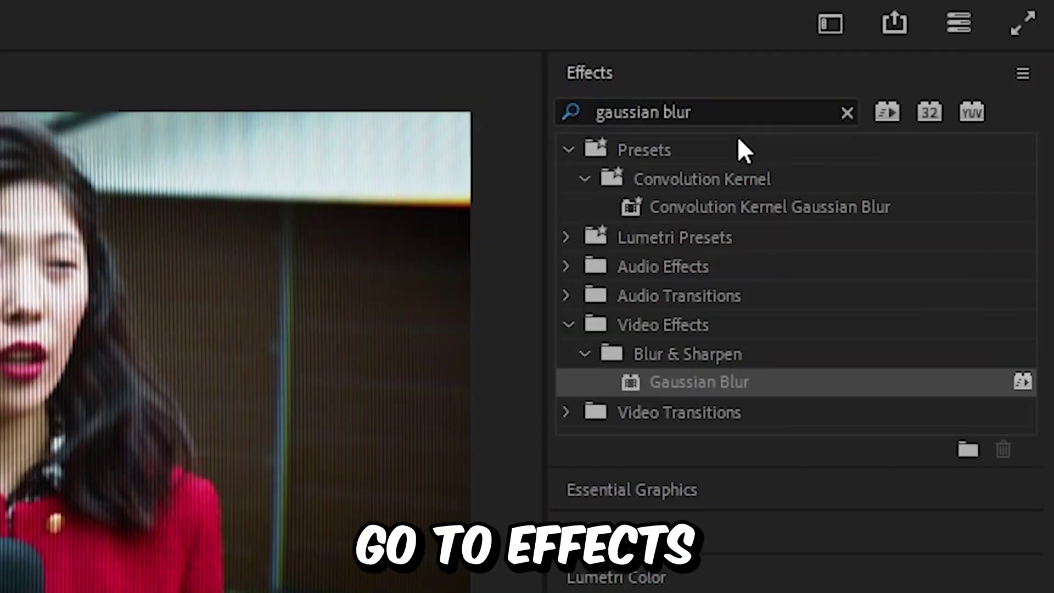
Apply Strobe Light to the adjustment layer with Blend With Original 98%.
{"action": "left_click", "coordinate": [708, 112]}
{"action": "type", "text": "strobe light"}
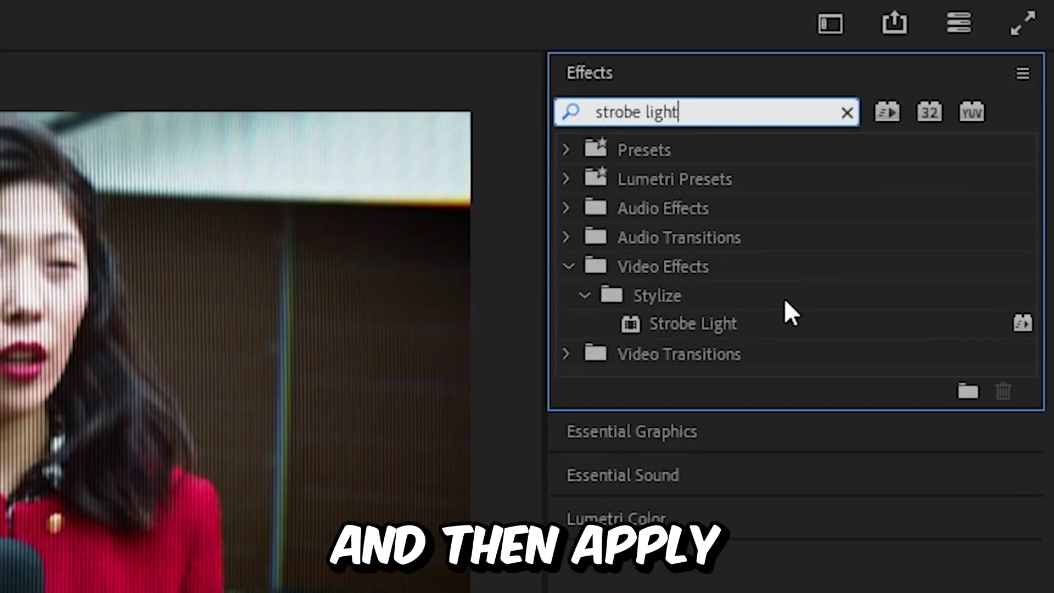
{"action": "left_click_drag", "start_coordinate": [702, 324], "coordinate": [431, 324]}
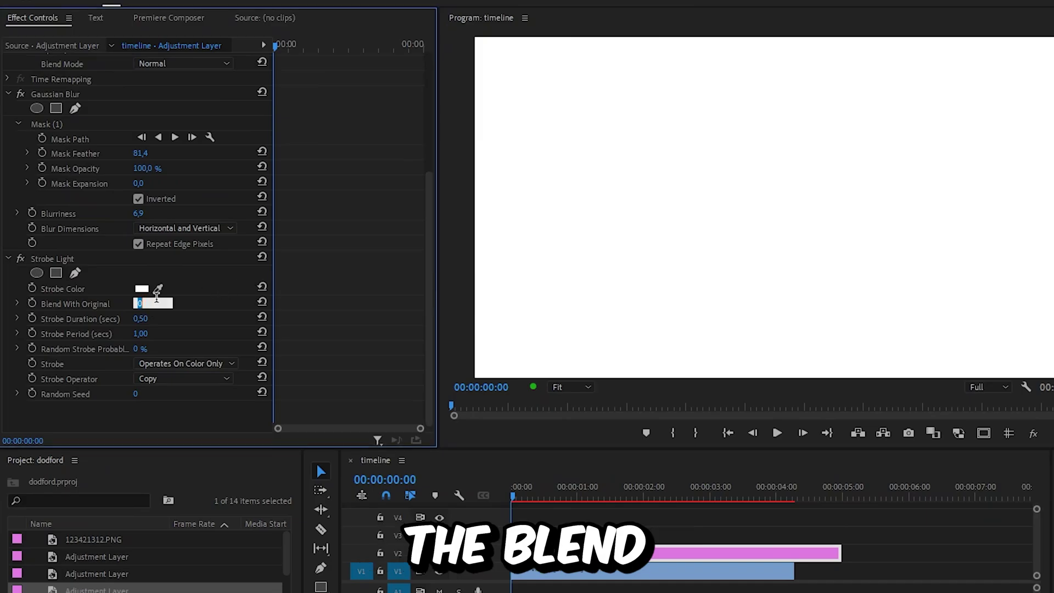
{"action": "left_click", "coordinate": [142, 303]}
{"action": "type", "text": "98"}
{"action": "key", "text": "Return"}
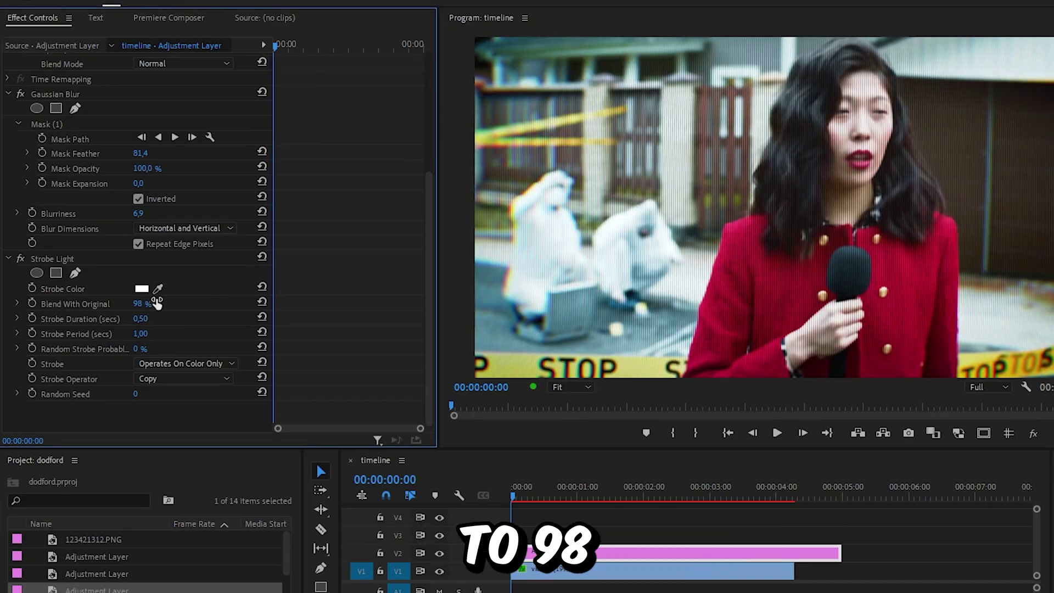
Set strobe Duration 0.01, Period 0.02, Random Probability 25%, and raise the blend to 99%.
{"action": "left_click", "coordinate": [141, 318]}
{"action": "type", "text": ".01"}
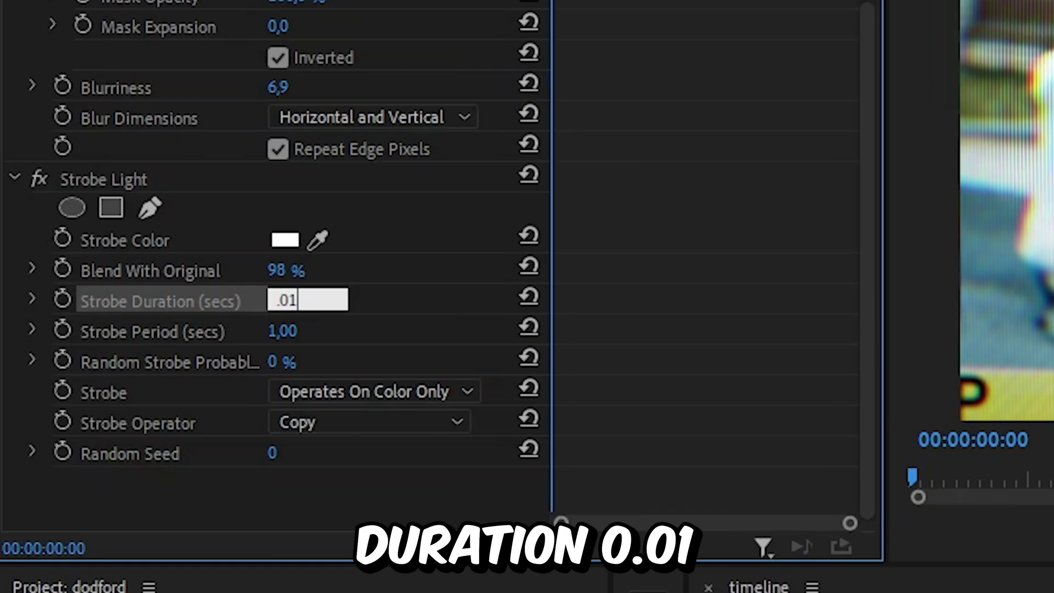
{"action": "key", "text": "Tab"}
{"action": "type", "text": "."}
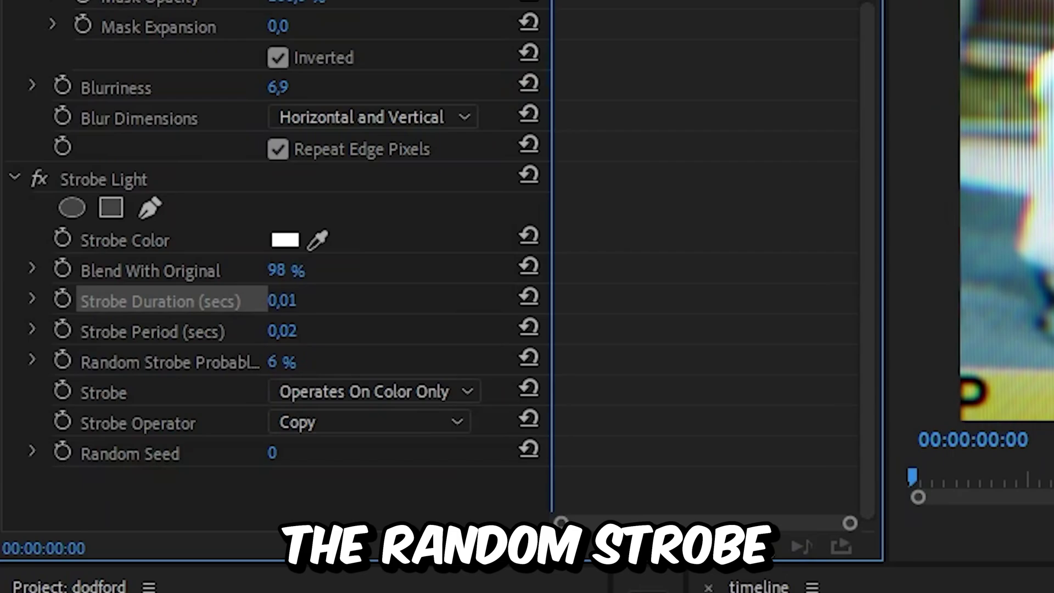
{"action": "left_click_drag", "start_coordinate": [272, 362], "coordinate": [289, 361]}
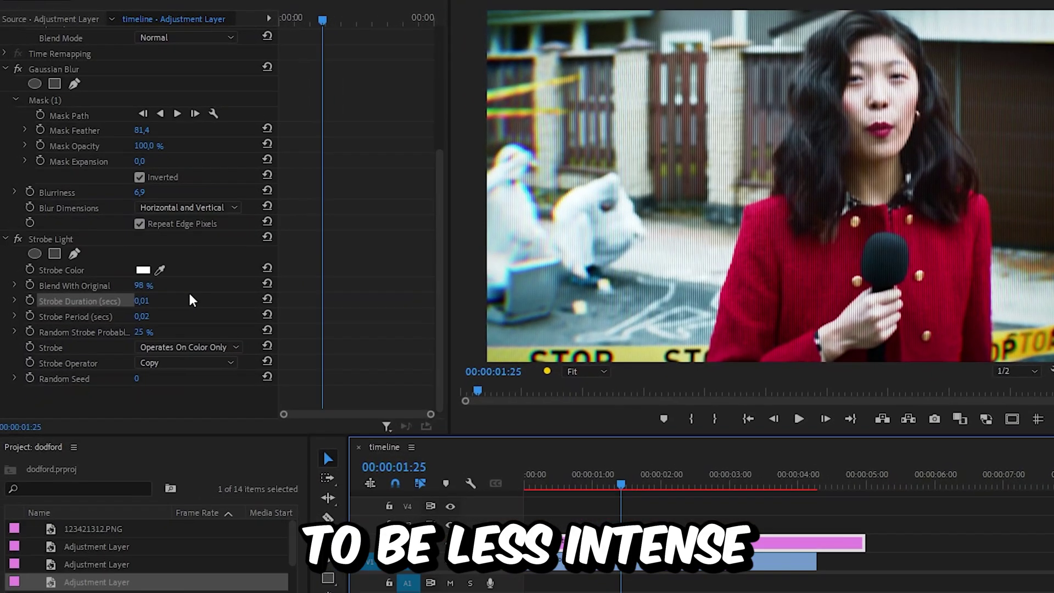
{"action": "left_click", "coordinate": [145, 285]}
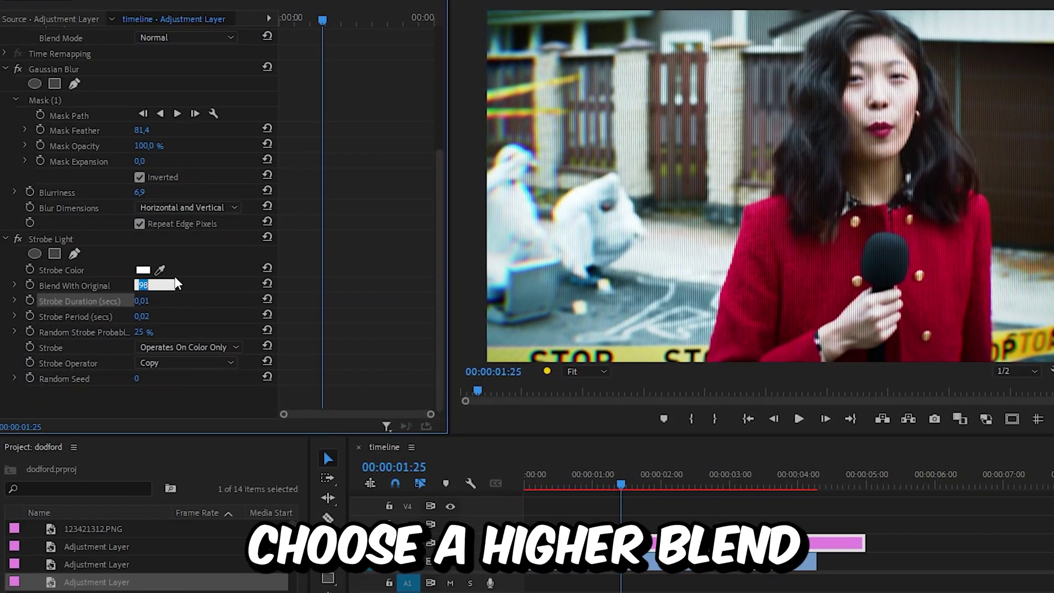
{"action": "type", "text": "100"}
{"action": "key", "text": "Return"}
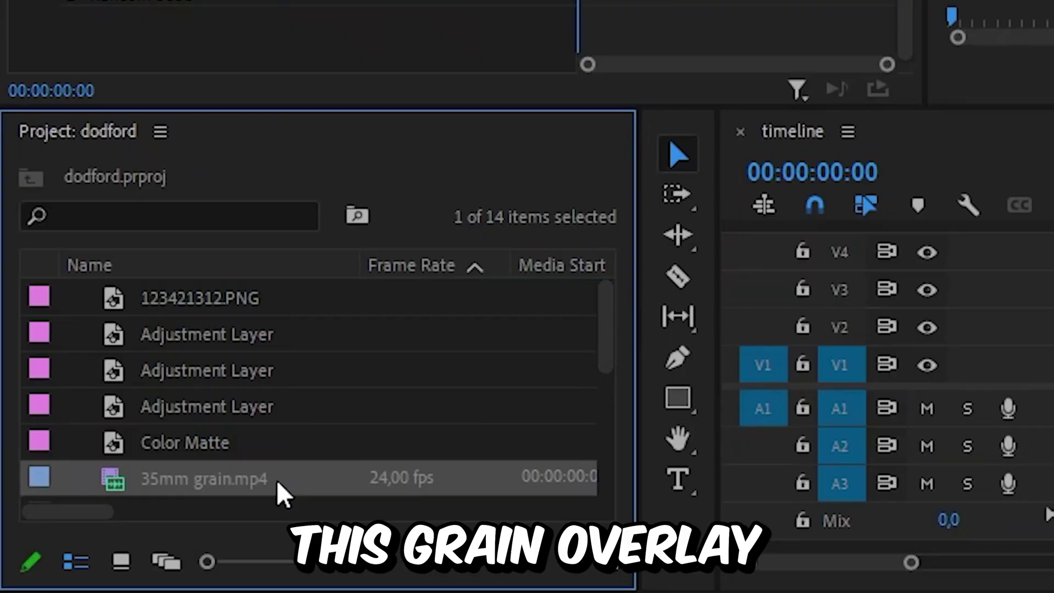
Place 35mm grain.mp4 on V3 above everything and bring up its Blend Mode choices.
{"action": "left_click_drag", "start_coordinate": [276, 479], "coordinate": [1053, 282]}
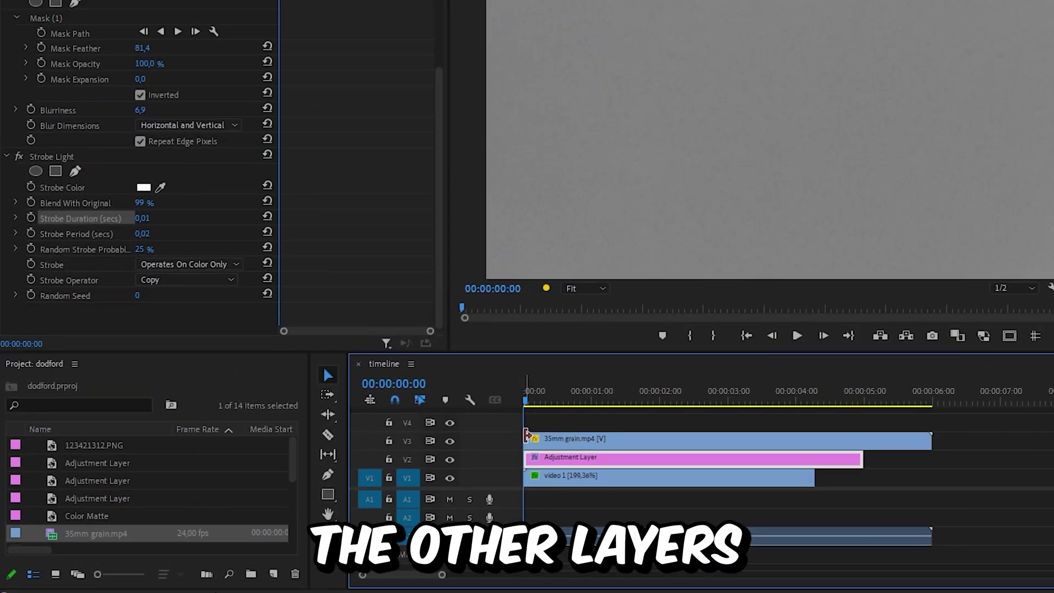
{"action": "left_click", "coordinate": [549, 438]}
{"action": "left_click", "coordinate": [187, 138]}
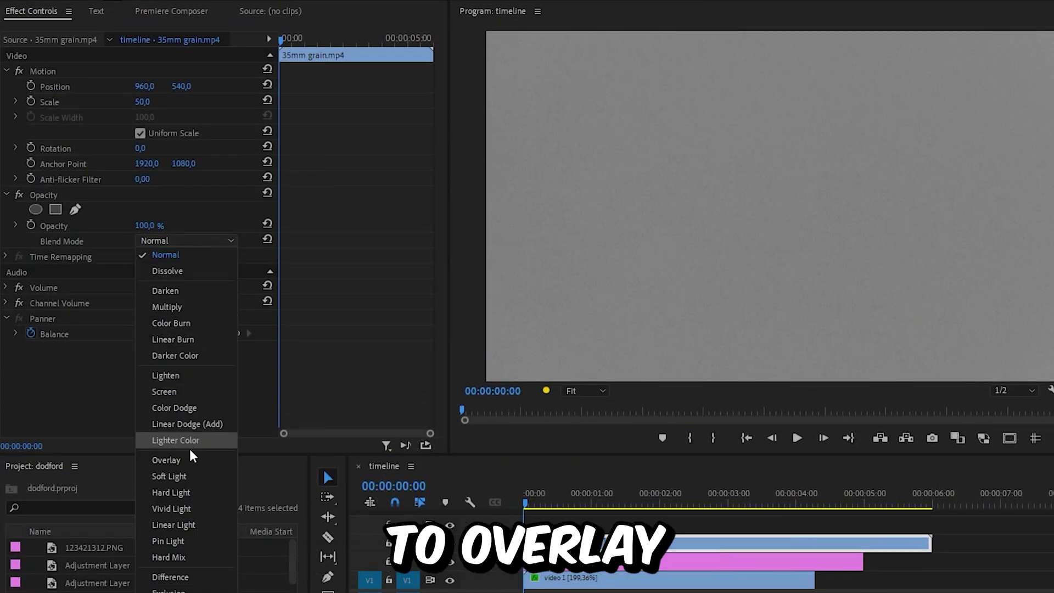